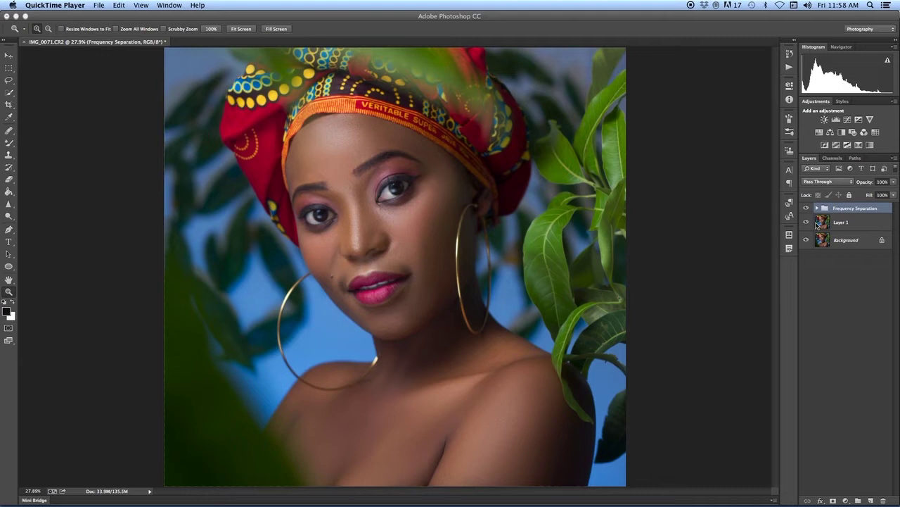
# Compare the portrait with the Frequency Separation group hidden and shown
pyautogui.click(807, 210)
pyautogui.click(807, 211)
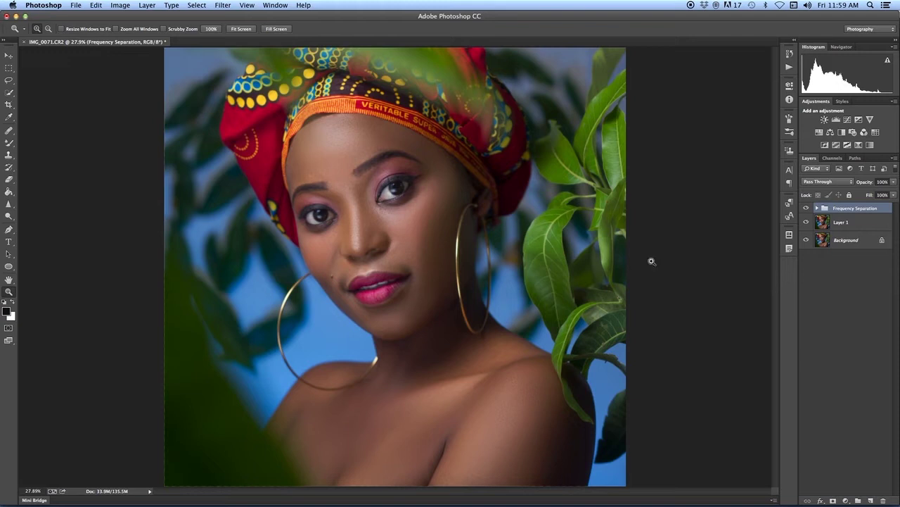
# Add a new empty layer above the Frequency Separation group and ready the Brush tool with a tip of about 45 px
pyautogui.click(871, 500)
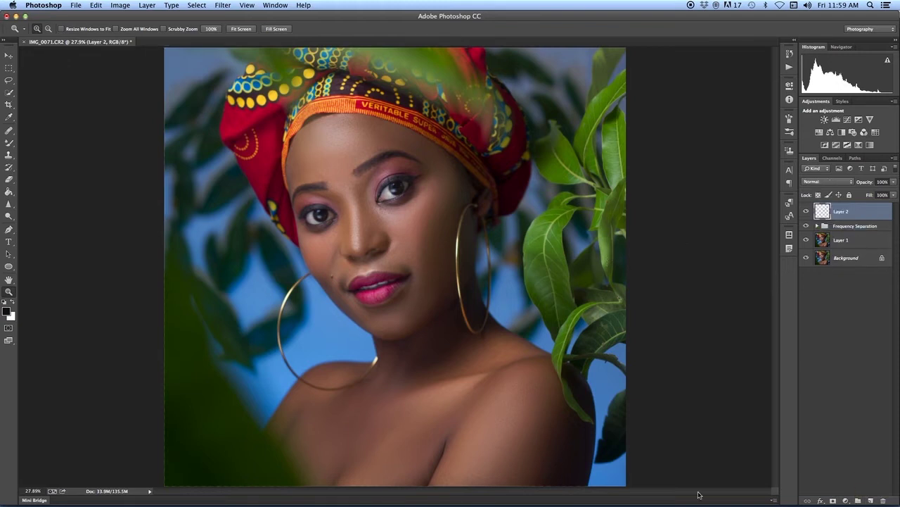
pyautogui.click(7, 144)
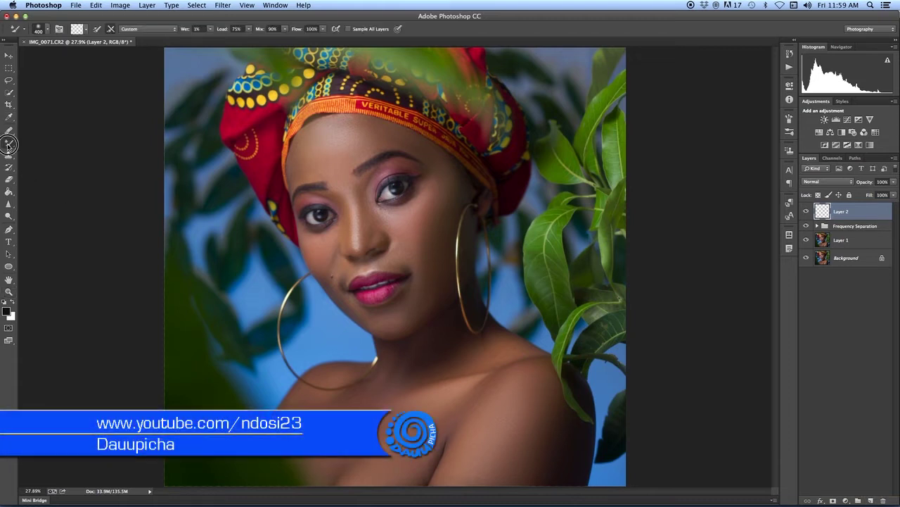
pyautogui.click(5, 144)
pyautogui.click(33, 141)
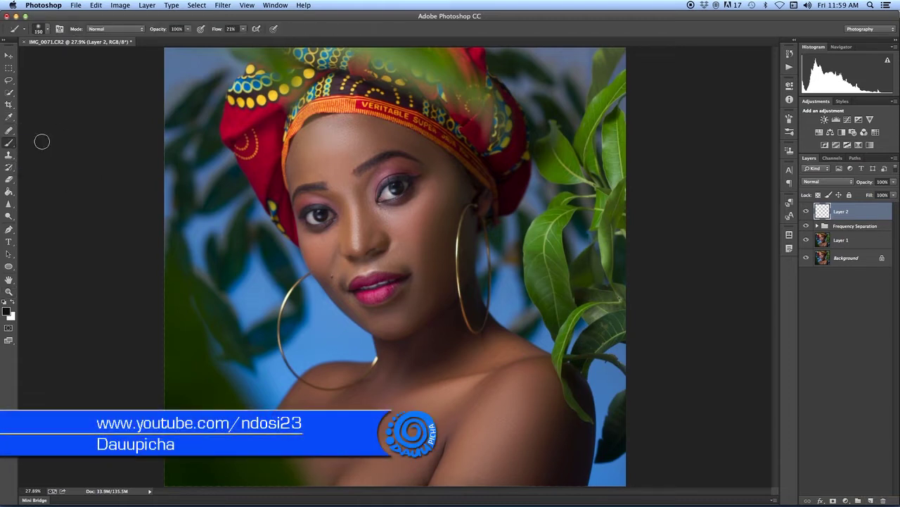
pyautogui.press('[')
pyautogui.press('[')
pyautogui.press('[')
pyautogui.press('[')
pyautogui.press('[')
pyautogui.press('[')
pyautogui.press('[')
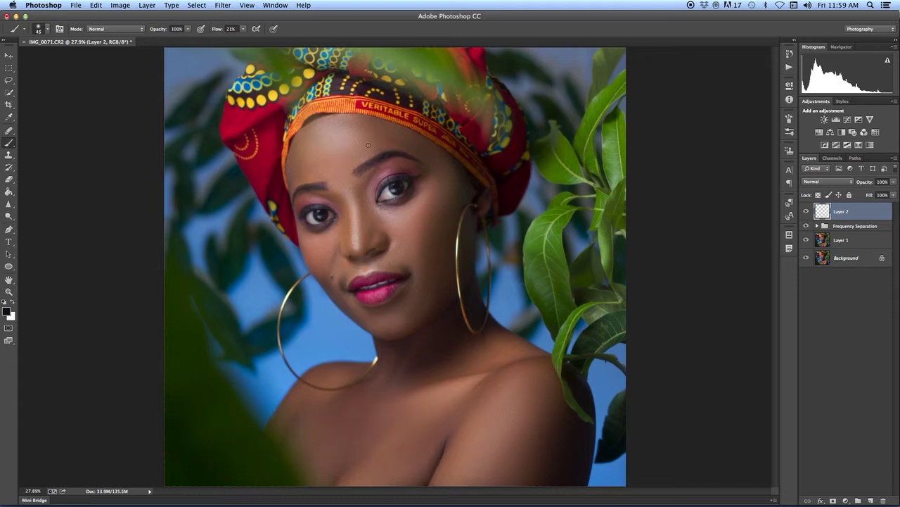
# Outline the highlight areas on the forehead, nose bridge, both cheeks and chin with thin black brush strokes
pyautogui.moveTo(361, 146)
pyautogui.mouseDown()
pyautogui.moveTo(352, 113)
pyautogui.moveTo(314, 114)
pyautogui.moveTo(296, 156)
pyautogui.moveTo(338, 182)
pyautogui.moveTo(364, 135)
pyautogui.mouseUp()
pyautogui.moveTo(368, 242)
pyautogui.mouseDown()
pyautogui.moveTo(350, 180)
pyautogui.moveTo(346, 246)
pyautogui.moveTo(372, 235)
pyautogui.moveTo(316, 274)
pyautogui.moveTo(335, 236)
pyautogui.mouseUp()
pyautogui.moveTo(431, 191)
pyautogui.mouseDown()
pyautogui.moveTo(388, 225)
pyautogui.moveTo(427, 244)
pyautogui.moveTo(443, 180)
pyautogui.mouseUp()
pyautogui.moveTo(395, 312)
pyautogui.mouseDown()
pyautogui.moveTo(385, 331)
pyautogui.moveTo(396, 310)
pyautogui.mouseUp()
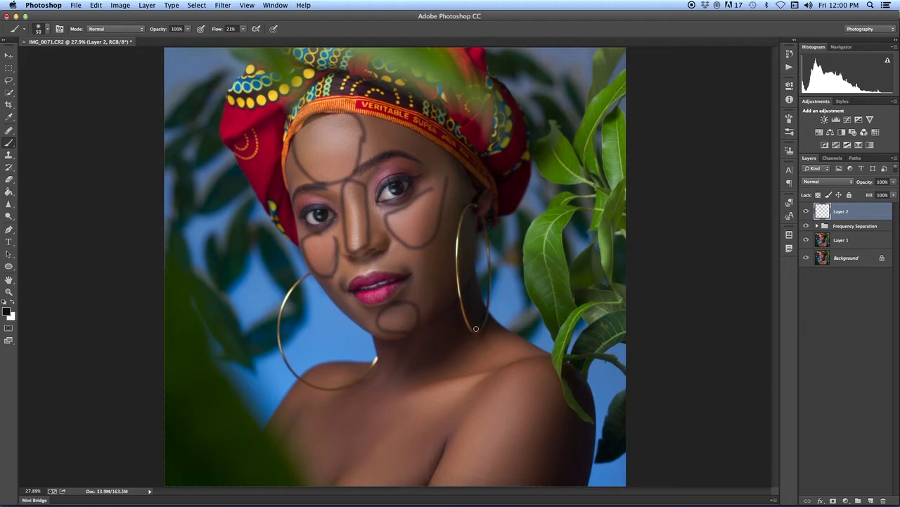
# Outline the highlight areas on the collarbones, shoulder and chest in black, and compare the portrait with the outlines hidden and shown
pyautogui.moveTo(399, 377)
pyautogui.mouseDown()
pyautogui.moveTo(450, 381)
pyautogui.moveTo(539, 369)
pyautogui.moveTo(478, 335)
pyautogui.mouseUp()
pyautogui.moveTo(525, 375)
pyautogui.mouseDown()
pyautogui.moveTo(516, 377)
pyautogui.moveTo(502, 483)
pyautogui.moveTo(550, 379)
pyautogui.mouseUp()
pyautogui.moveTo(414, 386)
pyautogui.mouseDown()
pyautogui.moveTo(369, 447)
pyautogui.moveTo(437, 417)
pyautogui.moveTo(434, 406)
pyautogui.mouseUp()
pyautogui.moveTo(343, 372); pyautogui.dragTo(330, 372)
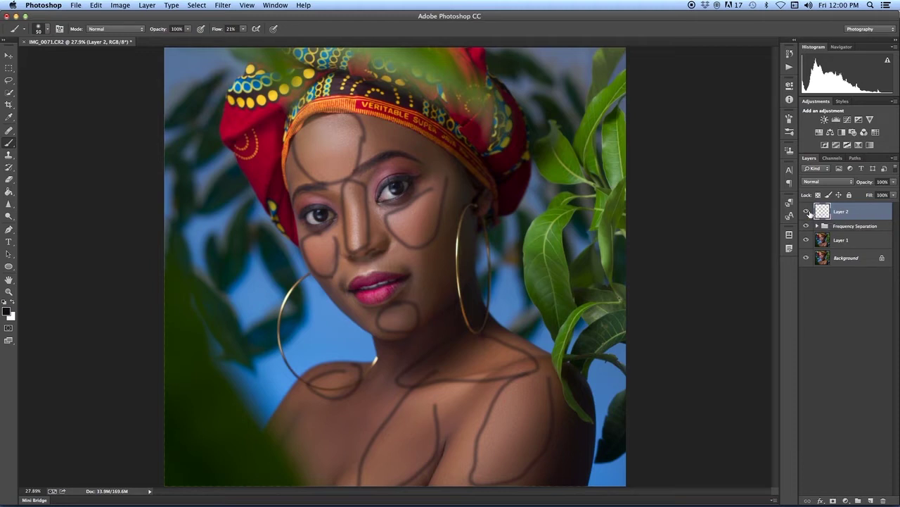
pyautogui.click(807, 213)
pyautogui.click(807, 213)
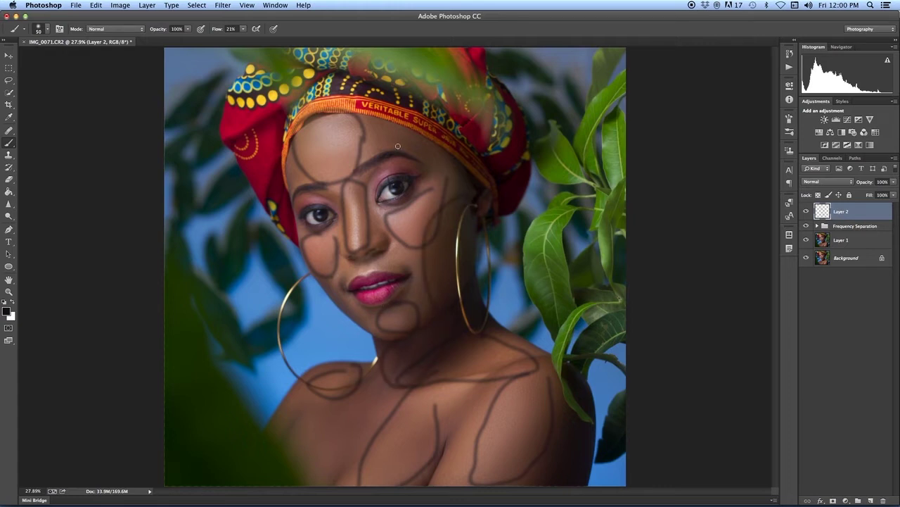
# Mark the shadow areas along the side of the nose and the jawline, and delete the sketch layer
pyautogui.moveTo(364, 184)
pyautogui.mouseDown()
pyautogui.moveTo(366, 244)
pyautogui.moveTo(382, 235)
pyautogui.moveTo(368, 190)
pyautogui.mouseUp()
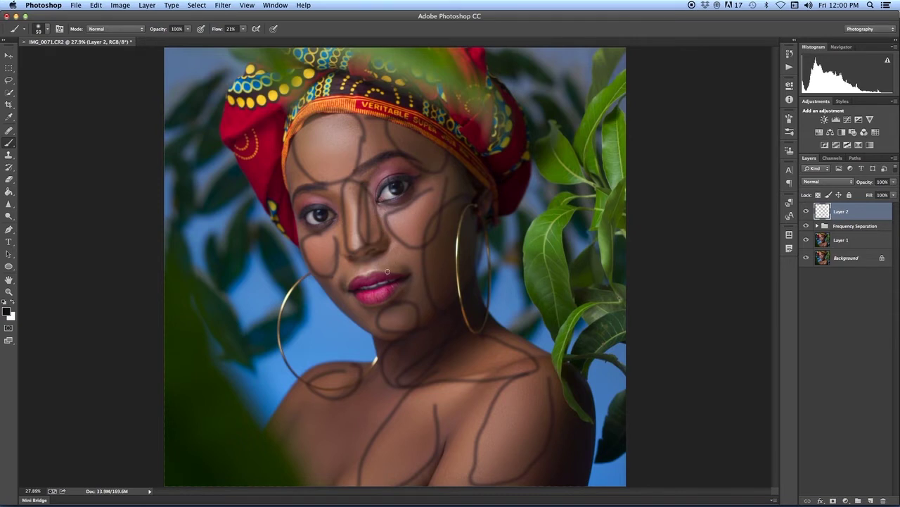
pyautogui.moveTo(325, 272)
pyautogui.mouseDown()
pyautogui.moveTo(339, 306)
pyautogui.moveTo(331, 284)
pyautogui.mouseUp()
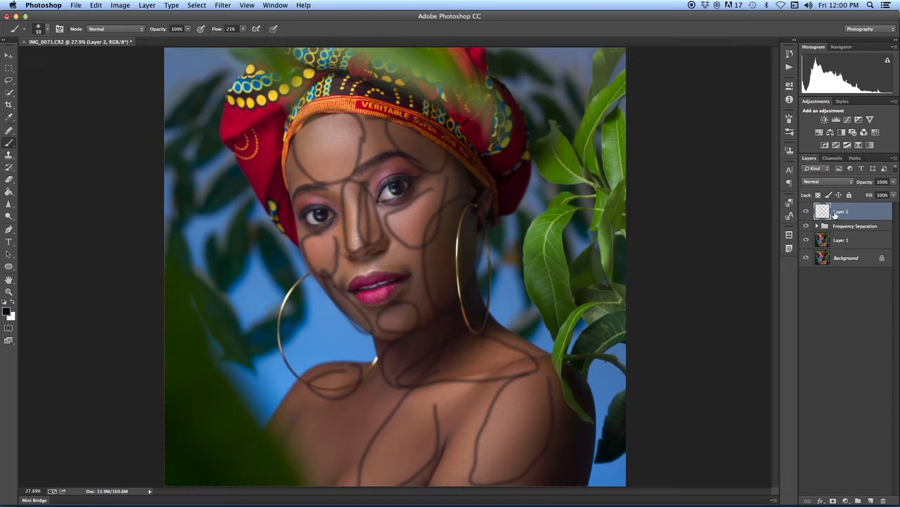
pyautogui.press('Delete')
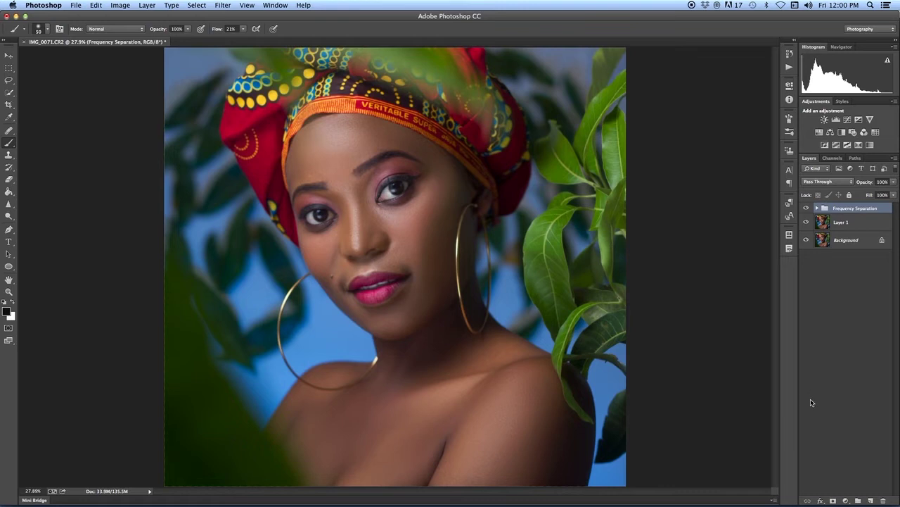
# Add a Curves adjustment layer in Multiply blend mode and invert its mask to black
pyautogui.click(847, 501)
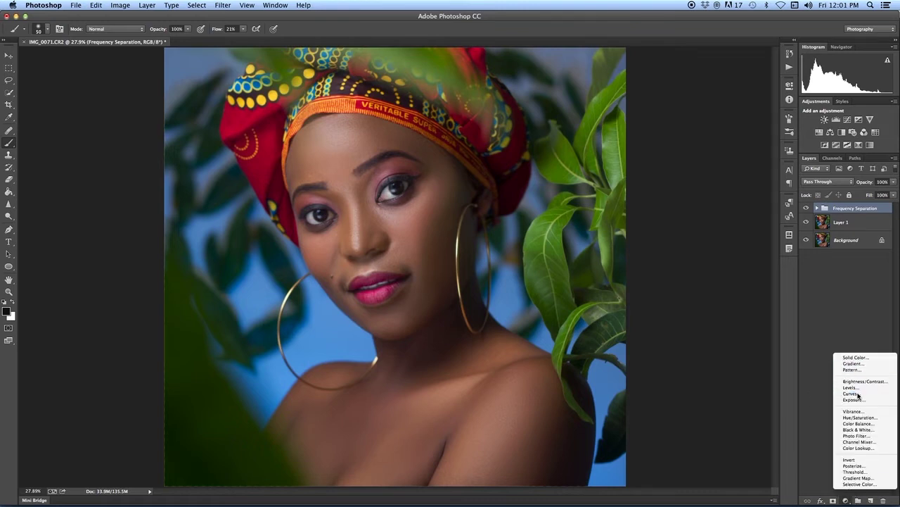
pyautogui.click(858, 394)
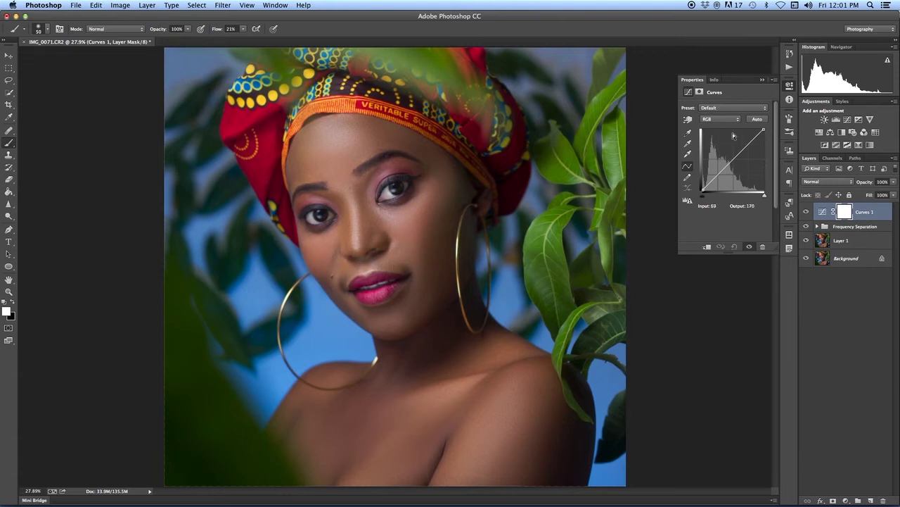
pyautogui.click(841, 183)
pyautogui.click(830, 209)
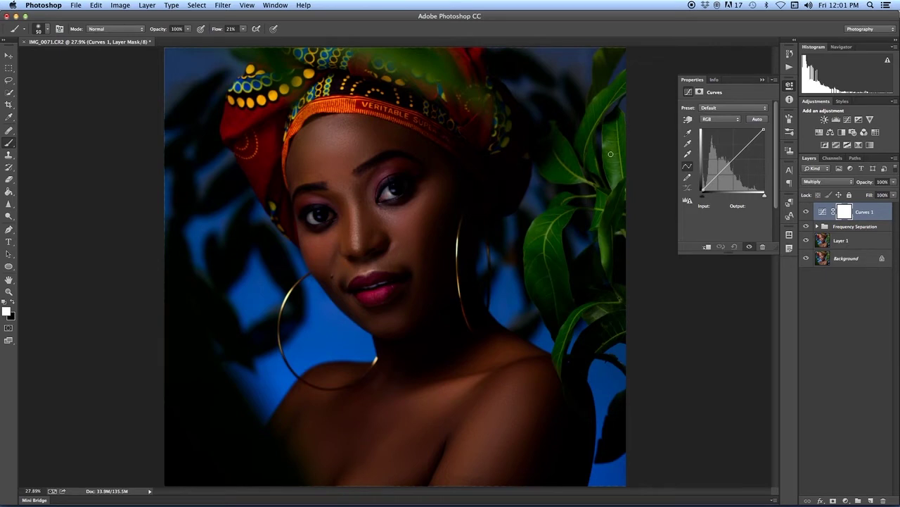
pyautogui.press('super+i')
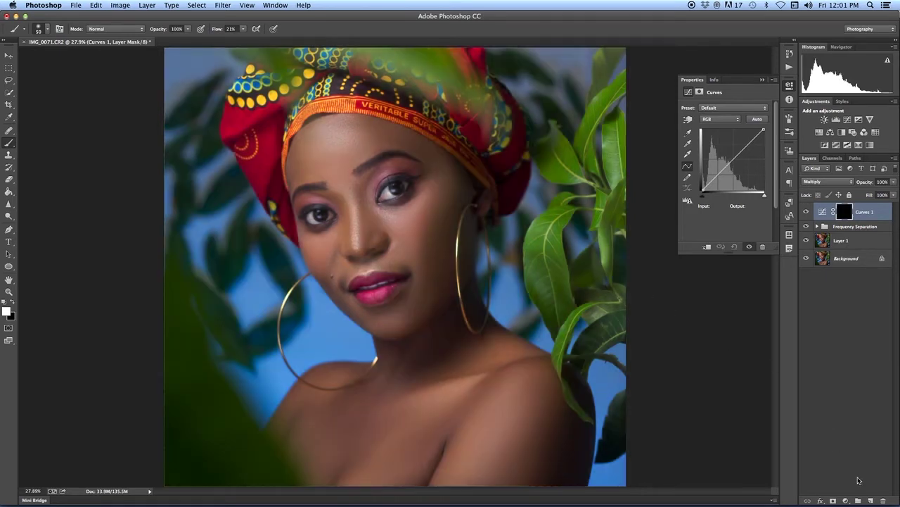
# Add a second Curves adjustment layer in Screen blend mode and invert its mask to black
pyautogui.click(848, 500)
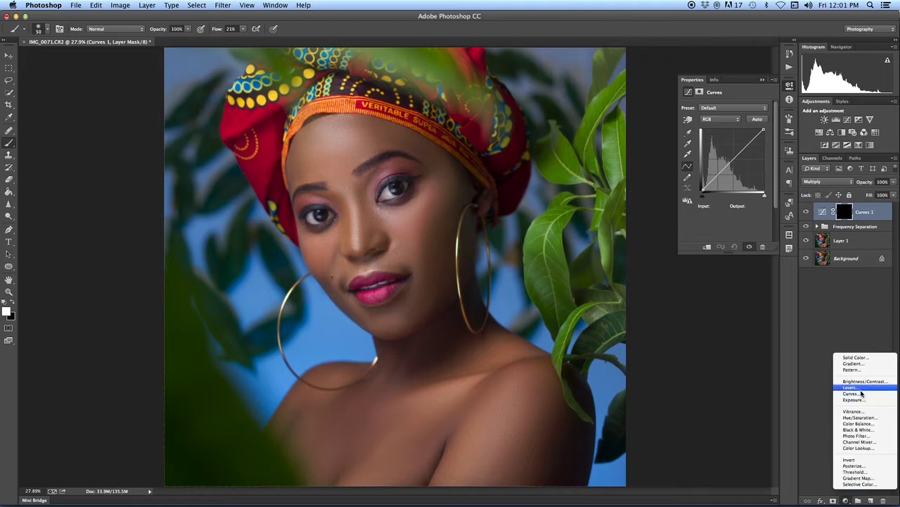
pyautogui.click(864, 395)
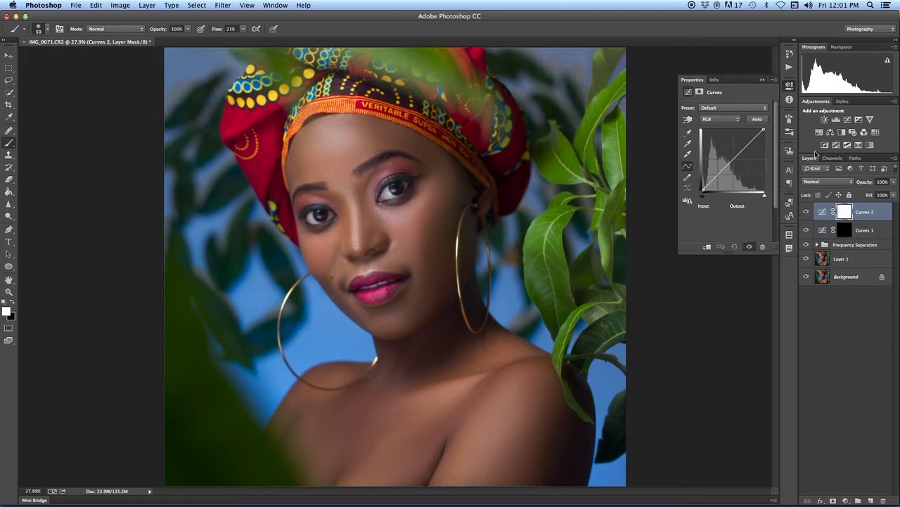
pyautogui.click(829, 181)
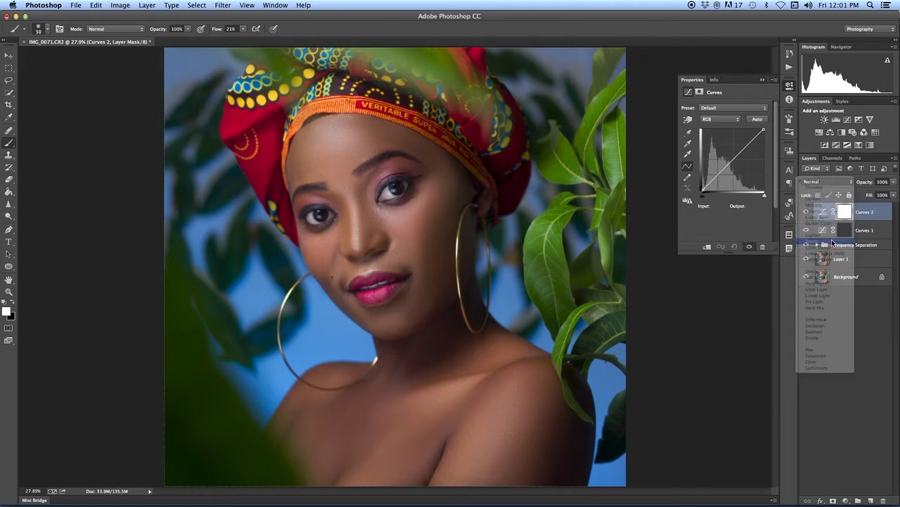
pyautogui.click(820, 241)
pyautogui.press('super+i')
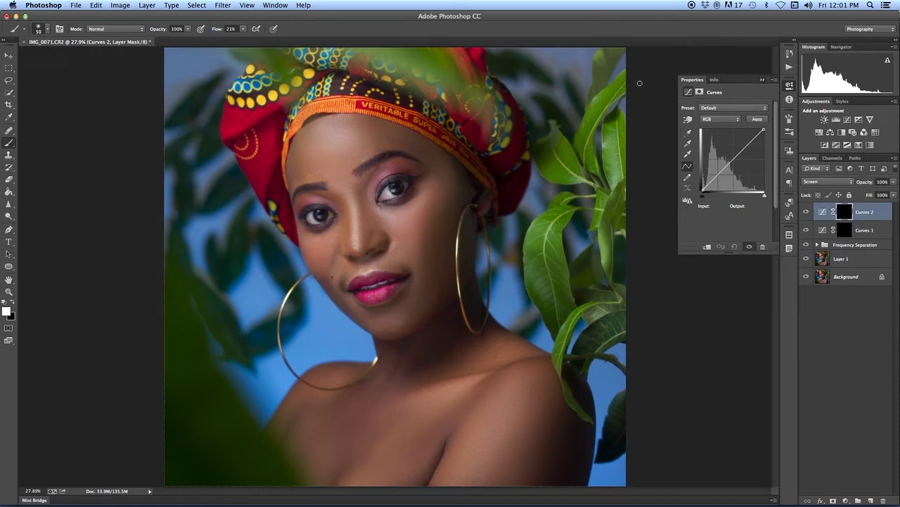
# Rename the Screen Curves layer as dodge and the Multiply Curves layer as burn
pyautogui.click(845, 231)
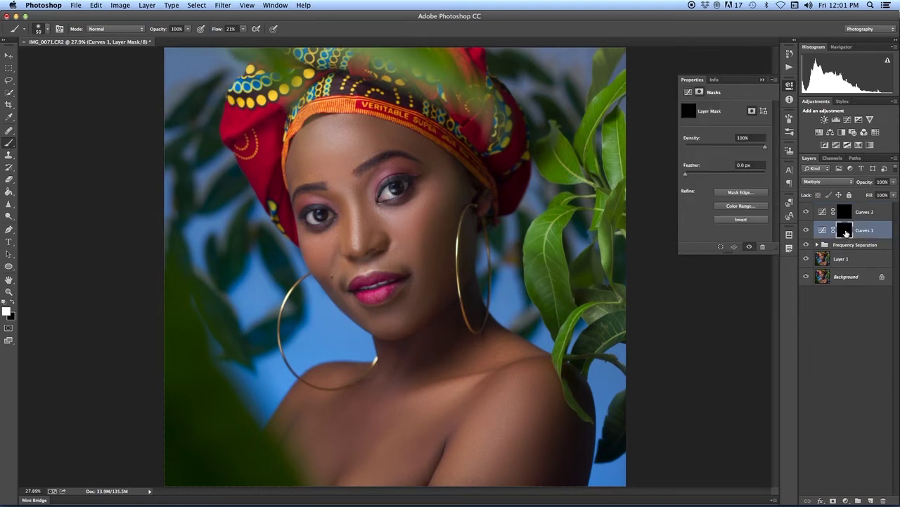
pyautogui.click(843, 212)
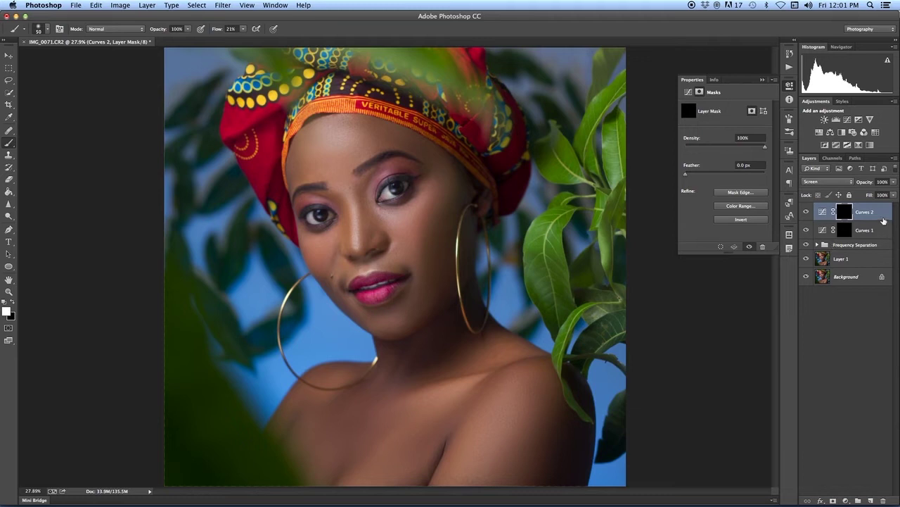
pyautogui.click(864, 214)
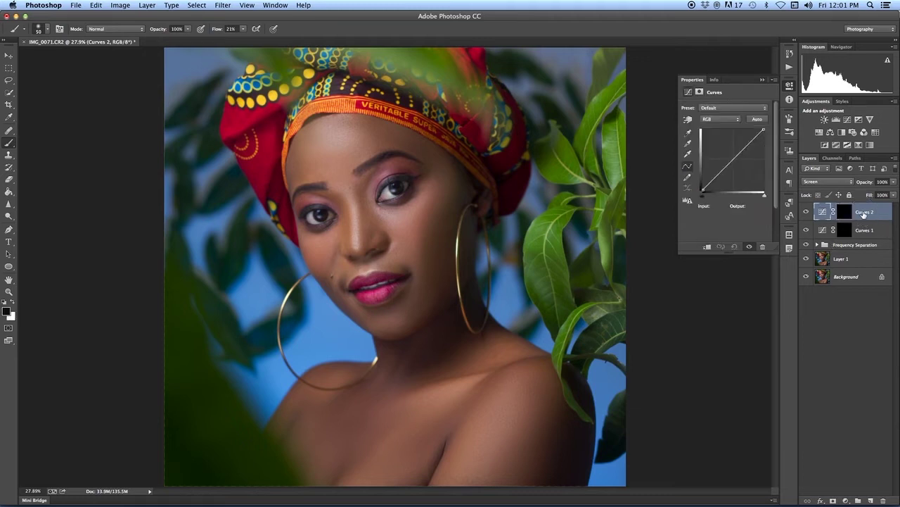
pyautogui.click(864, 213)
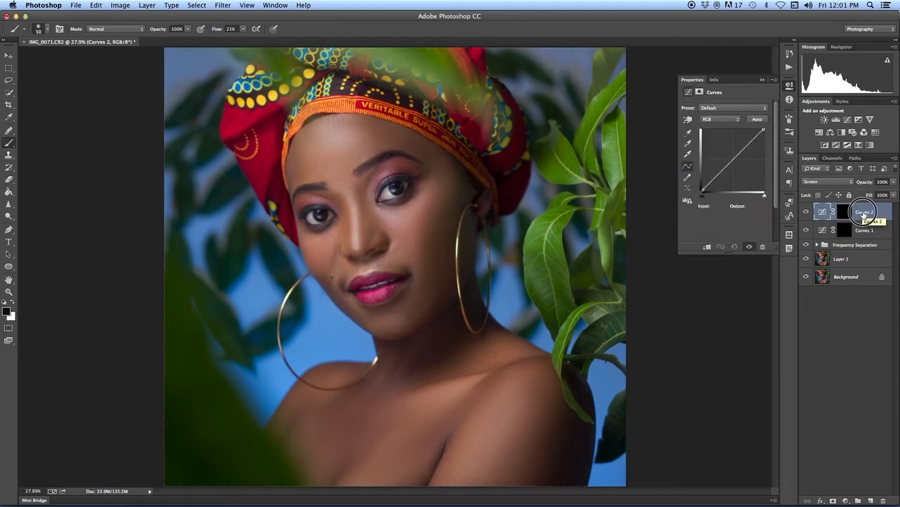
pyautogui.click(863, 213)
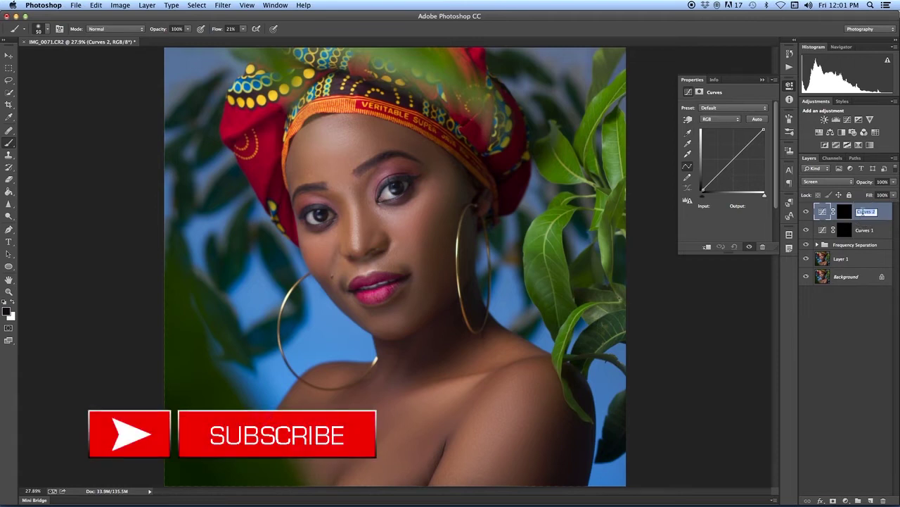
pyautogui.write('dodge')
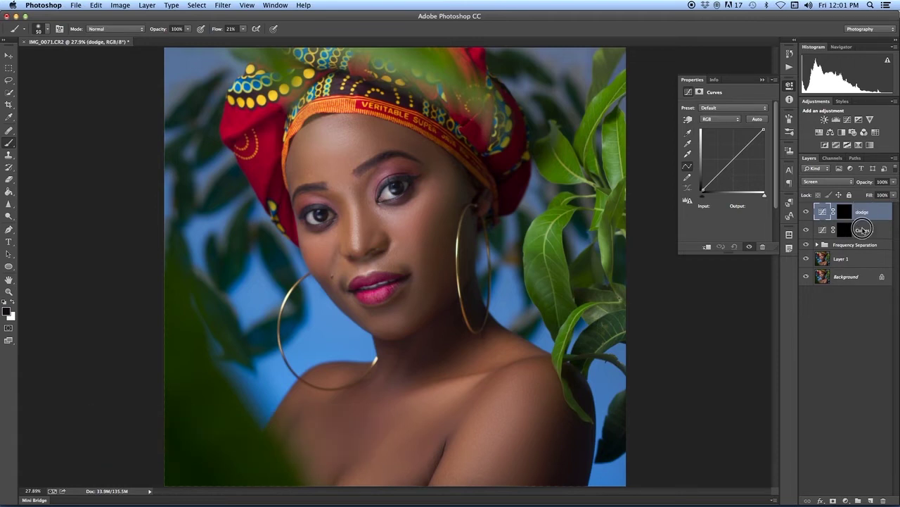
pyautogui.doubleClick(864, 230)
pyautogui.write('burn')
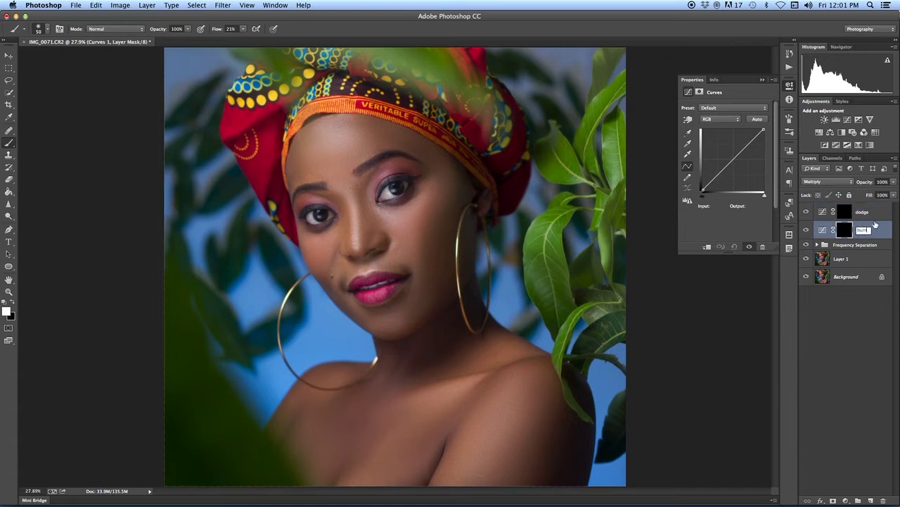
pyautogui.press('Return')
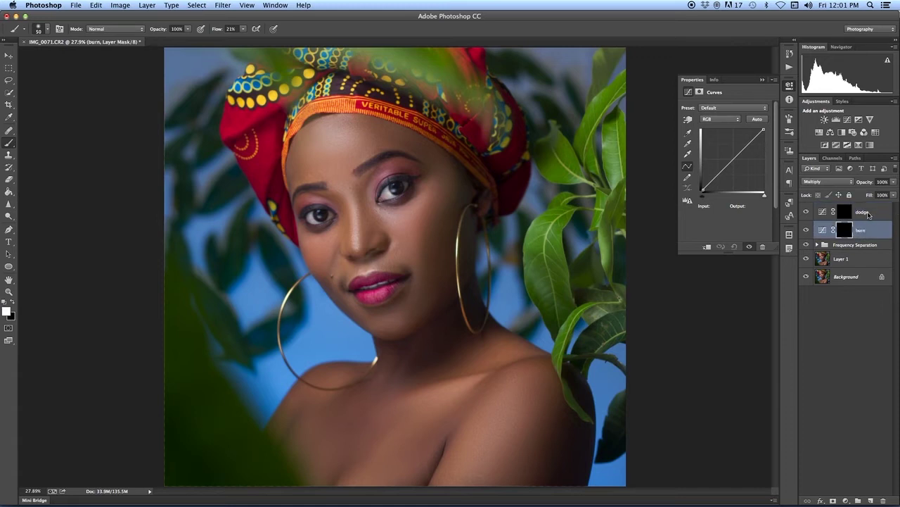
# Target the dodge layer's mask with an enlarged white brush and set the brush flow to 5%
pyautogui.click(836, 214)
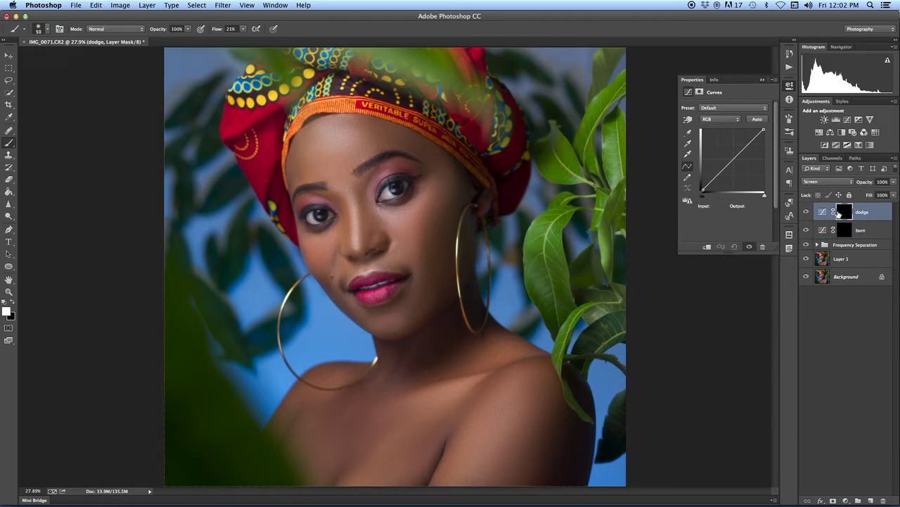
pyautogui.click(850, 213)
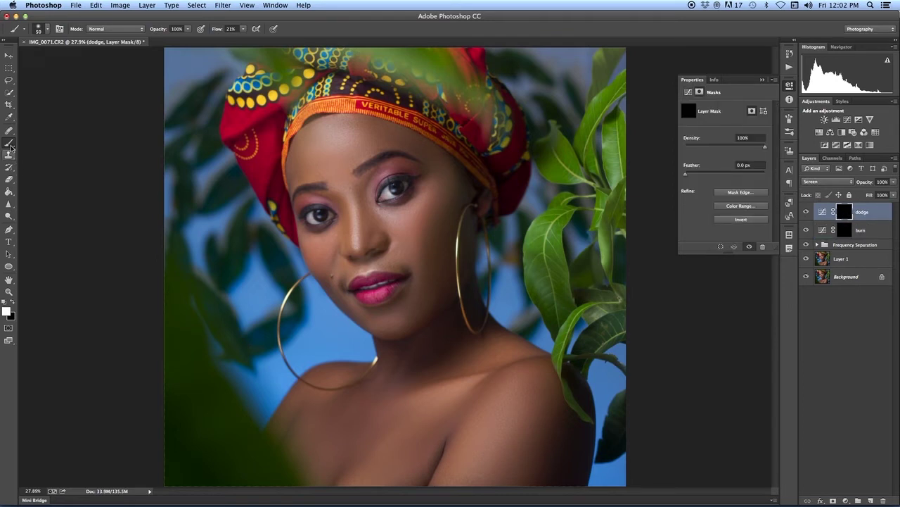
pyautogui.press(']')
pyautogui.press(']')
pyautogui.press(']')
pyautogui.press(']')
pyautogui.press(']')
pyautogui.press(']')
pyautogui.press(']')
pyautogui.press(']')
pyautogui.press(']')
pyautogui.press(']')
pyautogui.press(']')
pyautogui.press(']')
pyautogui.press(']')
pyautogui.press(']')
pyautogui.press(']')
pyautogui.click(243, 28)
pyautogui.moveTo(245, 38); pyautogui.dragTo(236, 40)
pyautogui.click(348, 22)
# Brighten the center of the forehead by painting white on the dodge mask, with a brush of about 500 px
pyautogui.press(']')
pyautogui.press(']')
pyautogui.press(']')
pyautogui.press('[')
pyautogui.press('[')
pyautogui.press('[')
pyautogui.press('[')
pyautogui.press(']')
pyautogui.press(']')
pyautogui.press(']')
pyautogui.press(']')
pyautogui.click(334, 137)
pyautogui.press('[')
pyautogui.press('[')
pyautogui.press('[')
pyautogui.press('[')
pyautogui.press('[')
pyautogui.press('[')
pyautogui.press('[')
pyautogui.press('[')
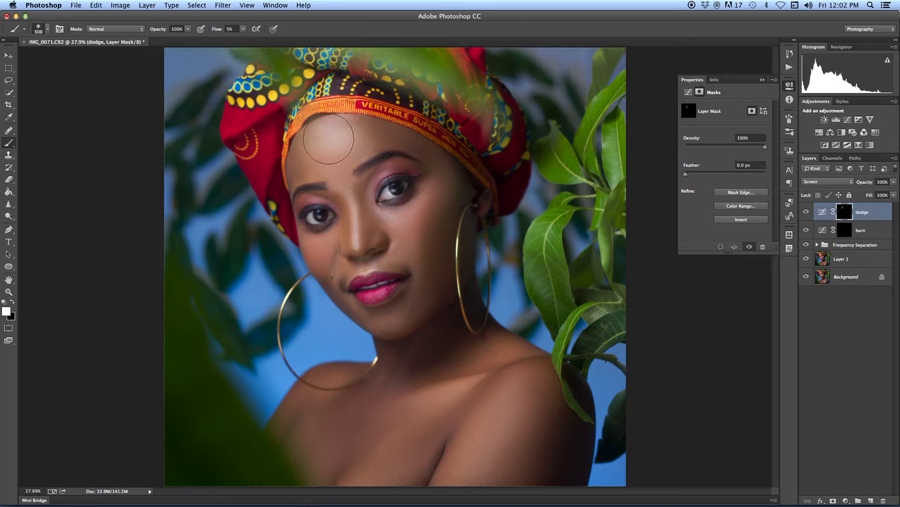
pyautogui.moveTo(330, 135)
pyautogui.mouseDown()
pyautogui.moveTo(341, 146)
pyautogui.moveTo(339, 135)
pyautogui.moveTo(340, 143)
pyautogui.moveTo(315, 136)
pyautogui.moveTo(342, 147)
pyautogui.mouseUp()
pyautogui.press('[')
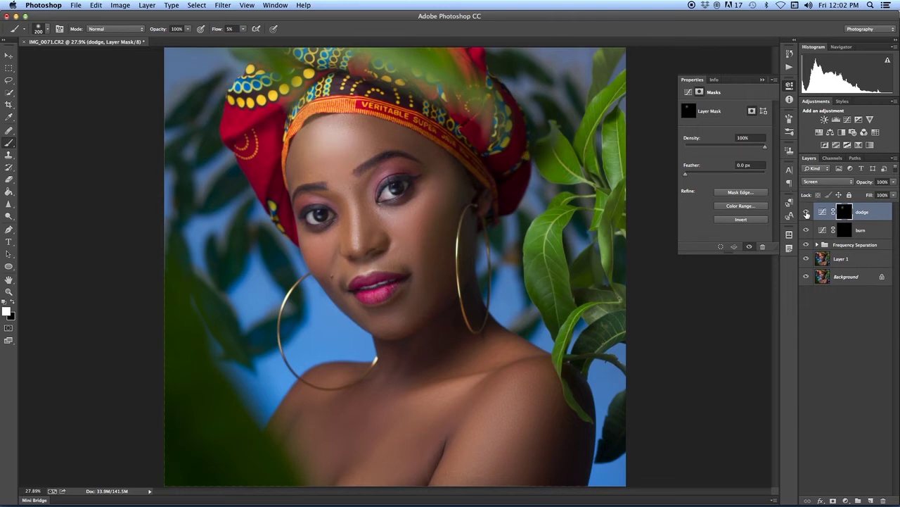
# Compare the forehead with the dodge layer hidden and shown
pyautogui.click(807, 212)
pyautogui.click(807, 212)
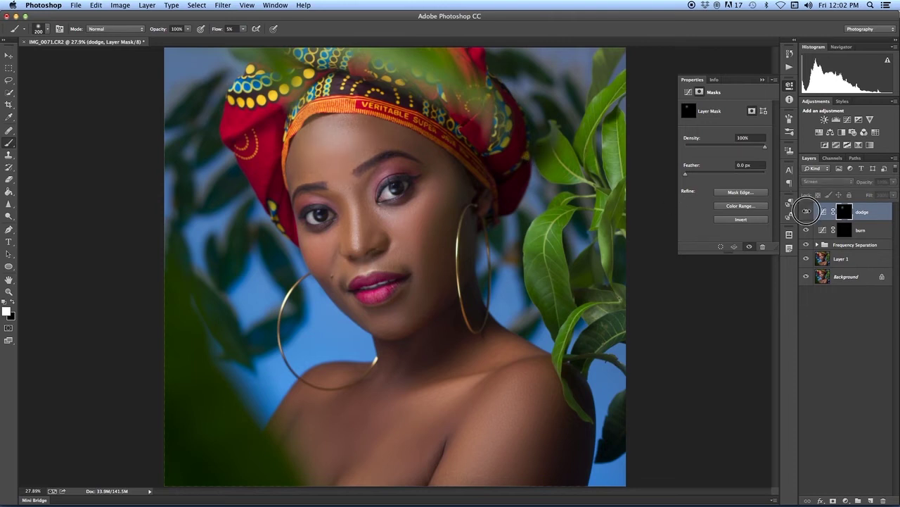
pyautogui.click(807, 212)
pyautogui.click(807, 212)
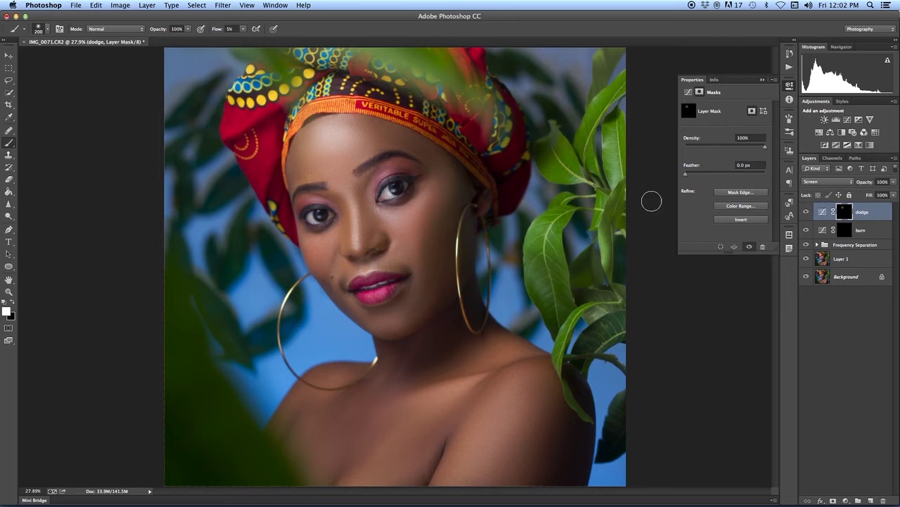
# Brighten the nose bridge on the dodge mask with lengthwise strokes, narrowing the brush to 60 px and smaller
pyautogui.press(']')
pyautogui.moveTo(349, 189)
pyautogui.mouseDown()
pyautogui.moveTo(358, 240)
pyautogui.moveTo(346, 188)
pyautogui.moveTo(357, 247)
pyautogui.mouseUp()
pyautogui.press('[')
pyautogui.press('[')
pyautogui.press('[')
pyautogui.press('[')
pyautogui.press('[')
pyautogui.press('[')
pyautogui.press('[')
pyautogui.moveTo(349, 194); pyautogui.dragTo(357, 248)
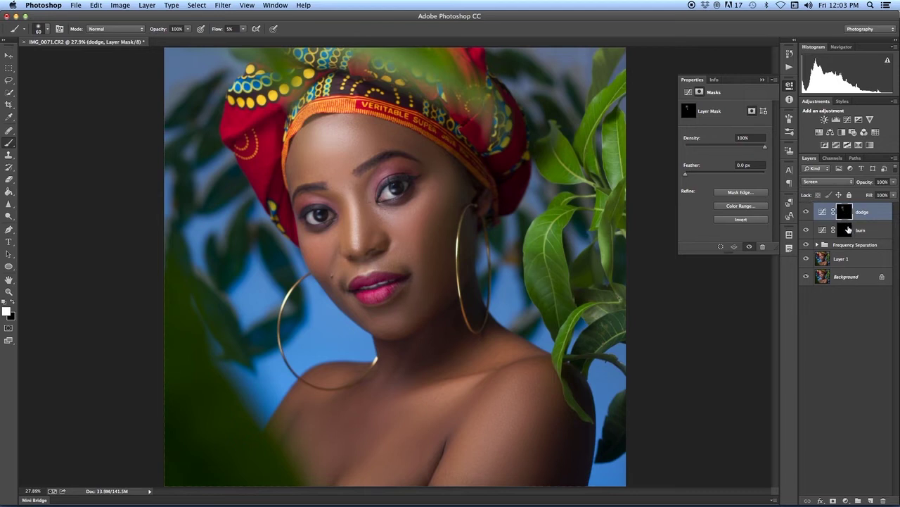
pyautogui.press('[')
pyautogui.press('[')
pyautogui.moveTo(353, 197); pyautogui.dragTo(356, 233)
# Brighten the cheeks beneath both eyes on the dodge mask, with the brush enlarged to 250 px
pyautogui.press(']')
pyautogui.press(']')
pyautogui.press(']')
pyautogui.press(']')
pyautogui.press(']')
pyautogui.press(']')
pyautogui.press(']')
pyautogui.press(']')
pyautogui.press(']')
pyautogui.press(']')
pyautogui.press(']')
pyautogui.press(']')
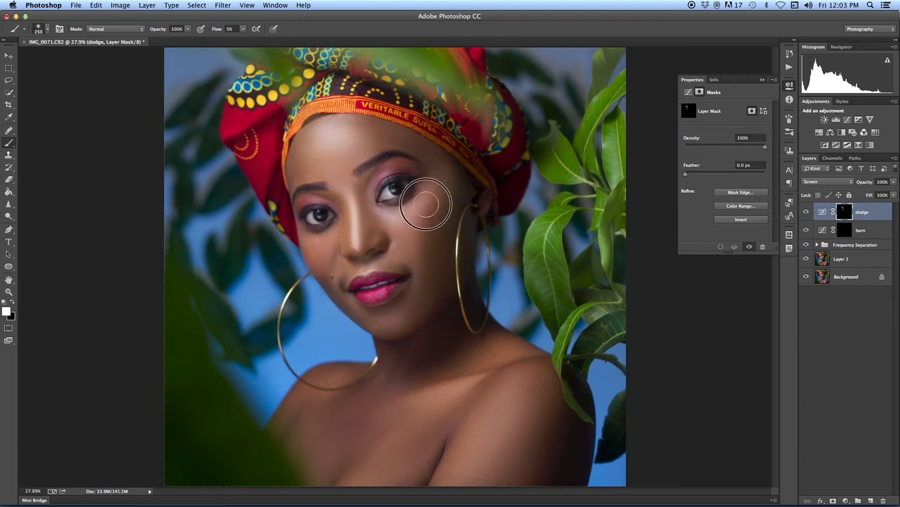
pyautogui.moveTo(426, 204)
pyautogui.mouseDown()
pyautogui.moveTo(416, 243)
pyautogui.moveTo(419, 211)
pyautogui.moveTo(405, 248)
pyautogui.mouseUp()
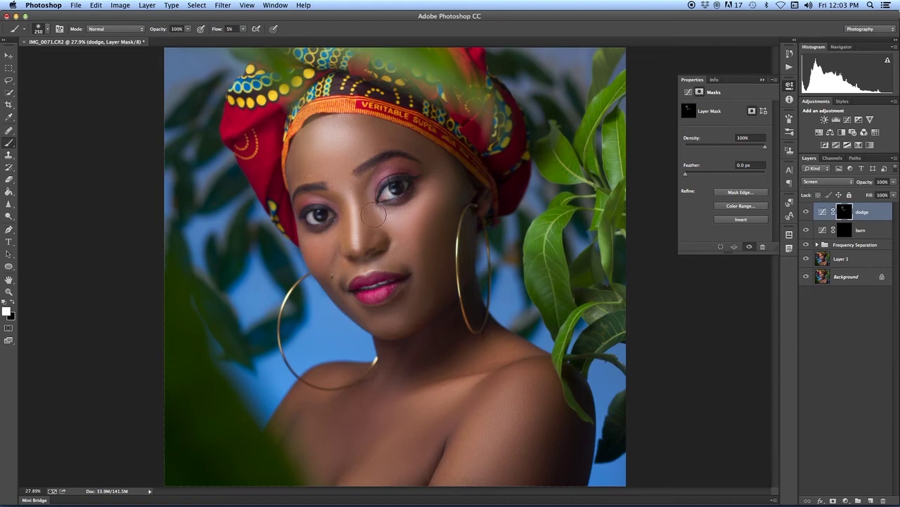
pyautogui.moveTo(416, 217); pyautogui.dragTo(428, 206)
pyautogui.moveTo(318, 245)
pyautogui.mouseDown()
pyautogui.moveTo(308, 241)
pyautogui.moveTo(330, 252)
pyautogui.moveTo(318, 242)
pyautogui.mouseUp()
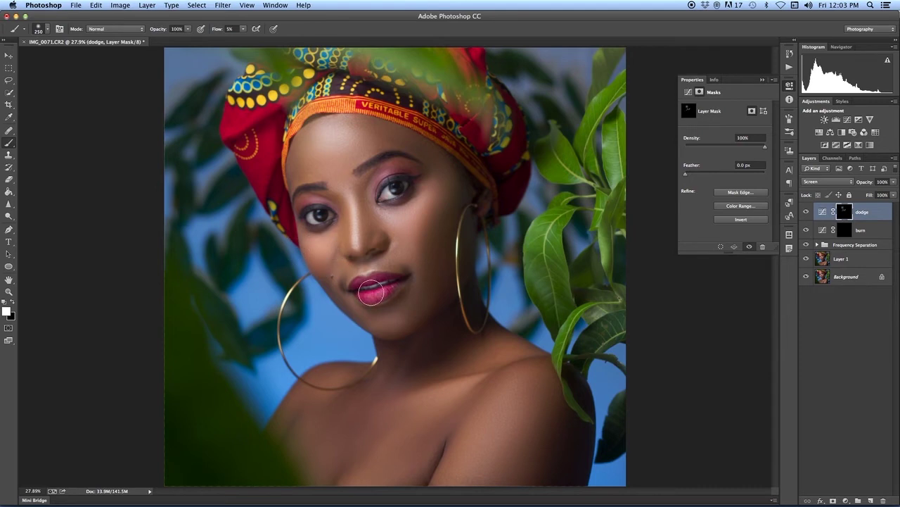
# Brighten the chin and the area between brow and eyelid on the dodge mask, with a brush of about 175 px
pyautogui.press(']')
pyautogui.press(']')
pyautogui.press(']')
pyautogui.press(']')
pyautogui.press('[')
pyautogui.press('[')
pyautogui.press('[')
pyautogui.press('[')
pyautogui.press('[')
pyautogui.press('[')
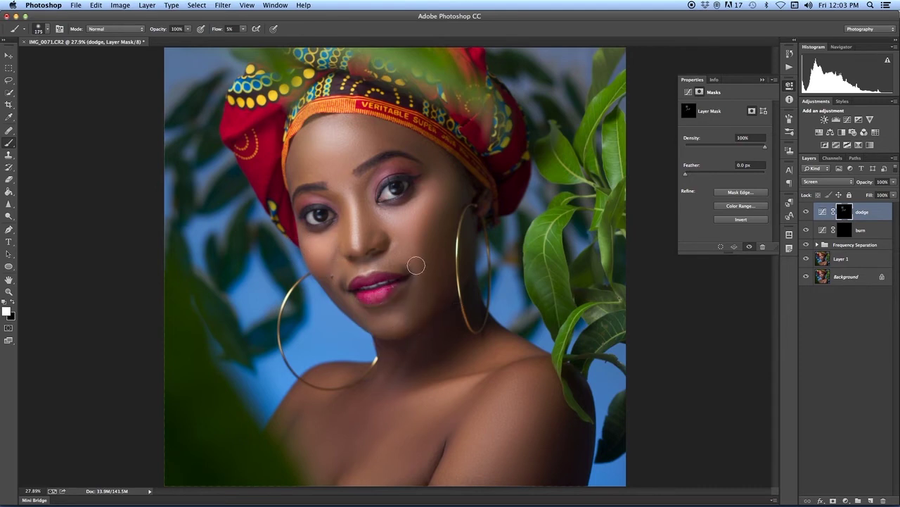
pyautogui.moveTo(389, 319); pyautogui.dragTo(399, 326)
pyautogui.press(']')
pyautogui.press(']')
pyautogui.press('[')
pyautogui.press('[')
pyautogui.moveTo(314, 202); pyautogui.dragTo(324, 204)
# Brighten the collarbone and upper chest on the dodge mask, enlarging the soft brush from 250 px to 600 px
pyautogui.press(']')
pyautogui.press(']')
pyautogui.press(']')
pyautogui.press(']')
pyautogui.press(']')
pyautogui.press('[')
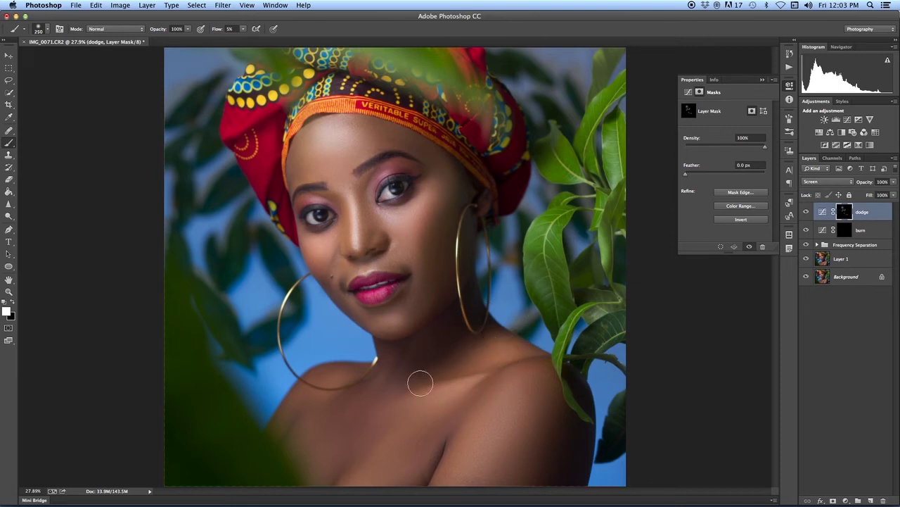
pyautogui.moveTo(394, 412)
pyautogui.mouseDown()
pyautogui.moveTo(343, 442)
pyautogui.moveTo(392, 416)
pyautogui.moveTo(373, 430)
pyautogui.mouseUp()
pyautogui.press(']')
pyautogui.press(']')
pyautogui.press(']')
pyautogui.press(']')
pyautogui.press(']')
pyautogui.press(']')
pyautogui.press('[')
pyautogui.press('[')
pyautogui.press('[')
pyautogui.press('[')
pyautogui.press('[')
pyautogui.press('[')
pyautogui.press('[')
pyautogui.press('[')
pyautogui.press(']')
pyautogui.press(']')
pyautogui.press(']')
pyautogui.press(']')
pyautogui.press('[')
pyautogui.press('[')
pyautogui.press('[')
pyautogui.press('[')
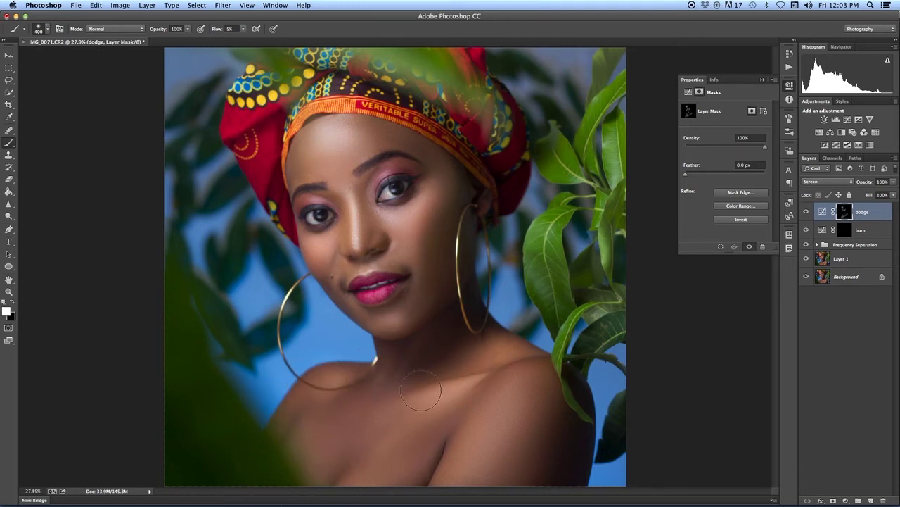
pyautogui.press(']')
pyautogui.press(']')
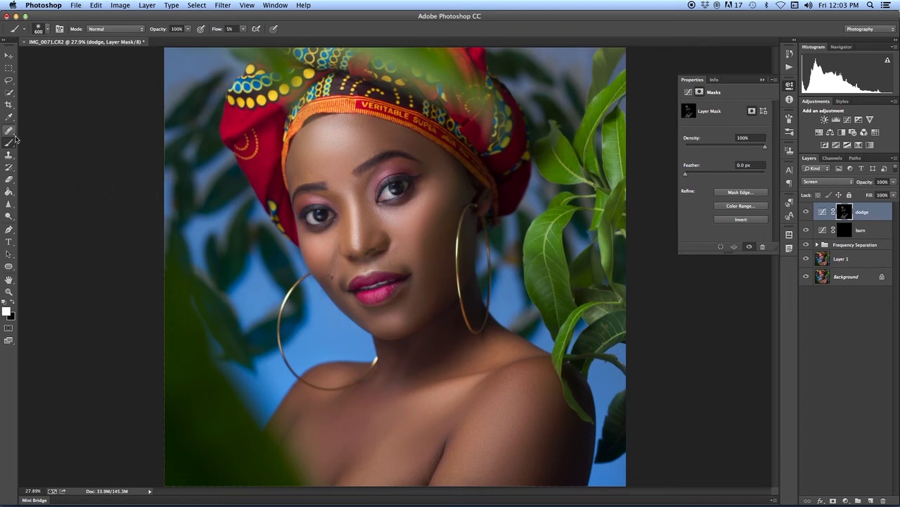
pyautogui.click(38, 31)
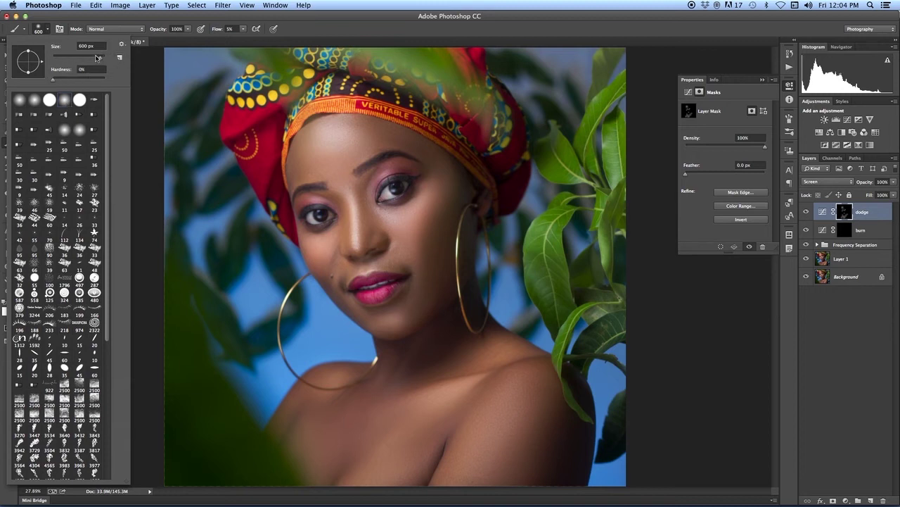
pyautogui.click(284, 16)
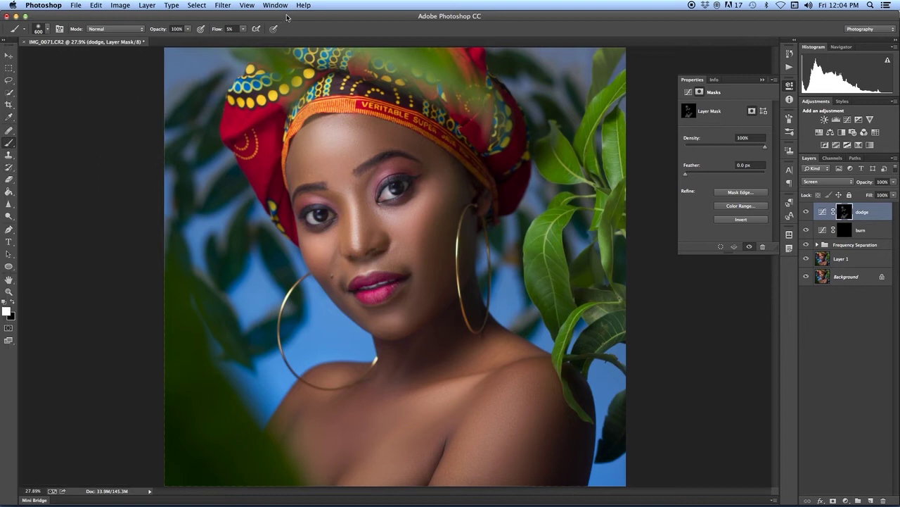
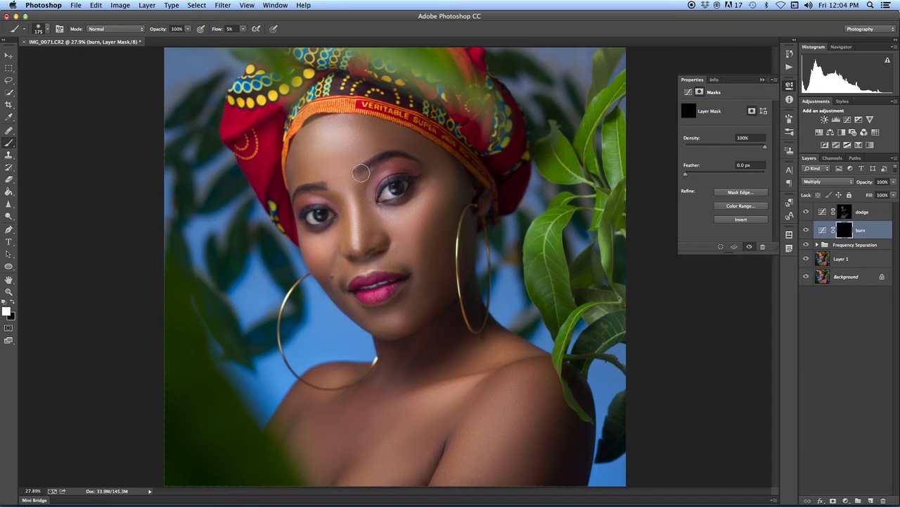
# Darken the eye creases and inner eye sockets on the burn layer's mask, narrowing the brush from 175 px to 100 px
pyautogui.moveTo(360, 172)
pyautogui.mouseDown()
pyautogui.moveTo(394, 152)
pyautogui.moveTo(383, 159)
pyautogui.moveTo(417, 156)
pyautogui.moveTo(348, 182)
pyautogui.moveTo(302, 186)
pyautogui.moveTo(317, 186)
pyautogui.moveTo(299, 206)
pyautogui.moveTo(337, 210)
pyautogui.moveTo(302, 213)
pyautogui.mouseUp()
pyautogui.moveTo(303, 216); pyautogui.dragTo(329, 219)
pyautogui.moveTo(378, 195); pyautogui.dragTo(397, 180)
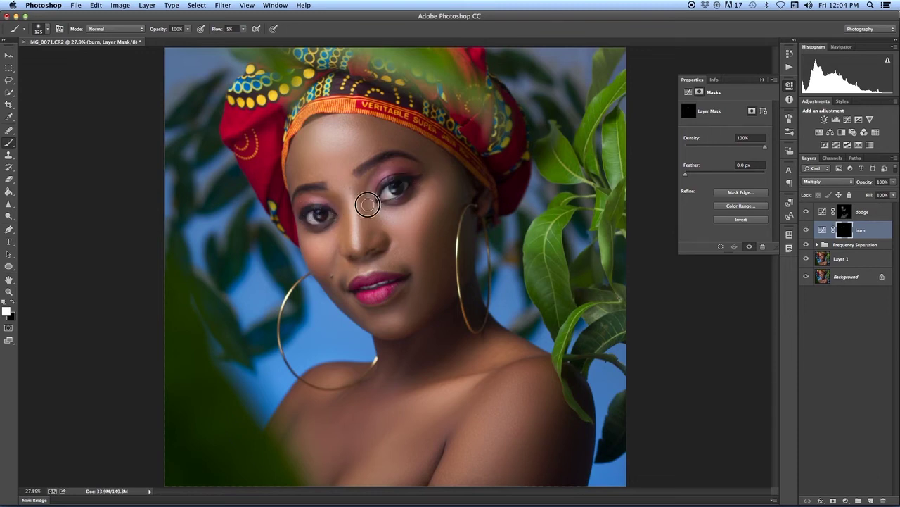
pyautogui.press('[')
pyautogui.press('[')
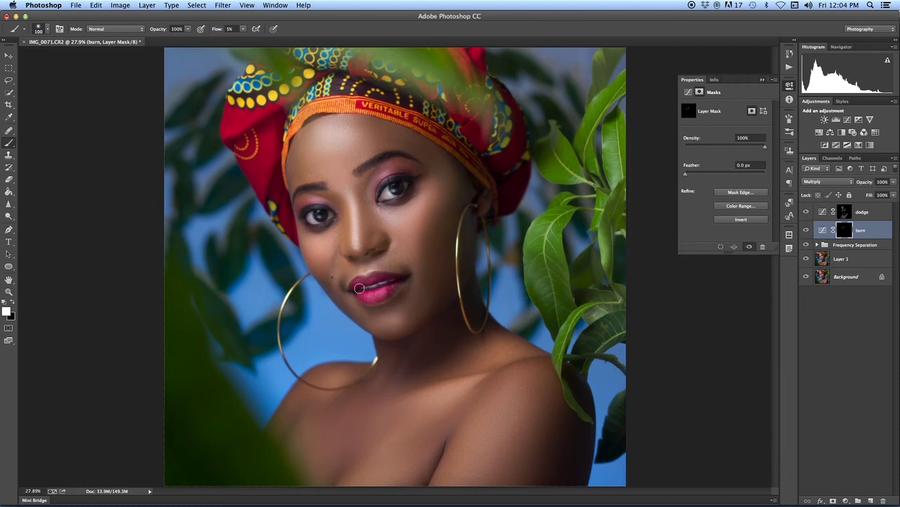
# Darken the shaded side of the face from temple to jawline on the burn mask, with a 500 px brush
pyautogui.press(']')
pyautogui.press(']')
pyautogui.press(']')
pyautogui.press(']')
pyautogui.press(']')
pyautogui.press(']')
pyautogui.press(']')
pyautogui.press(']')
pyautogui.press(']')
pyautogui.press(']')
pyautogui.press(']')
pyautogui.press(']')
pyautogui.press('[')
pyautogui.press('[')
pyautogui.press('[')
pyautogui.press('[')
pyautogui.press('[')
pyautogui.moveTo(458, 209)
pyautogui.mouseDown()
pyautogui.moveTo(442, 243)
pyautogui.moveTo(481, 198)
pyautogui.moveTo(462, 294)
pyautogui.mouseUp()
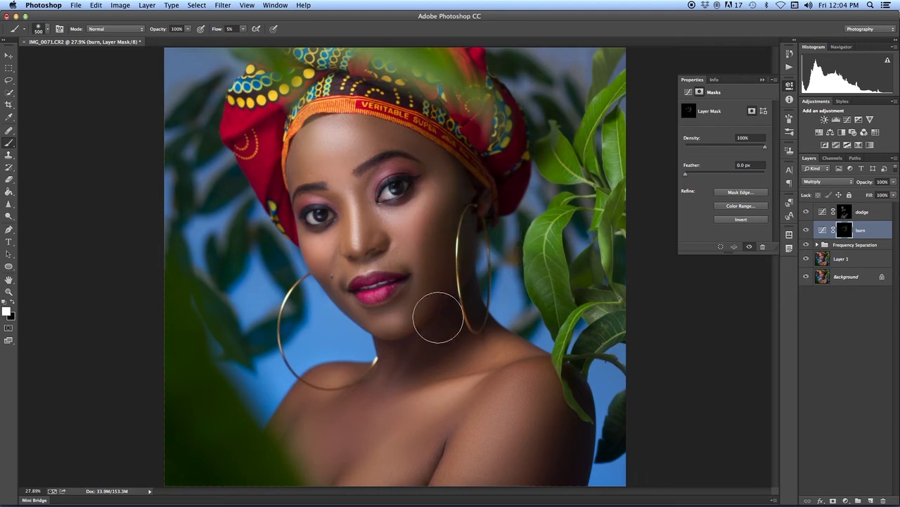
pyautogui.moveTo(449, 334)
pyautogui.mouseDown()
pyautogui.moveTo(386, 390)
pyautogui.moveTo(432, 341)
pyautogui.mouseUp()
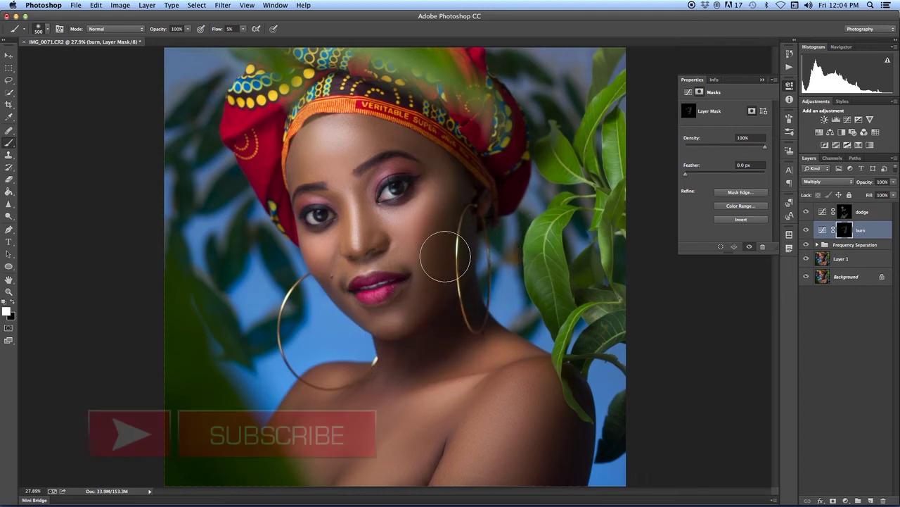
pyautogui.moveTo(486, 195)
pyautogui.mouseDown()
pyautogui.moveTo(486, 292)
pyautogui.moveTo(453, 358)
pyautogui.mouseUp()
# Darken the neck, arm crease, chest and outer shoulder on the burn mask, with a brush growing from 300 px to 700 px
pyautogui.press('[')
pyautogui.press('[')
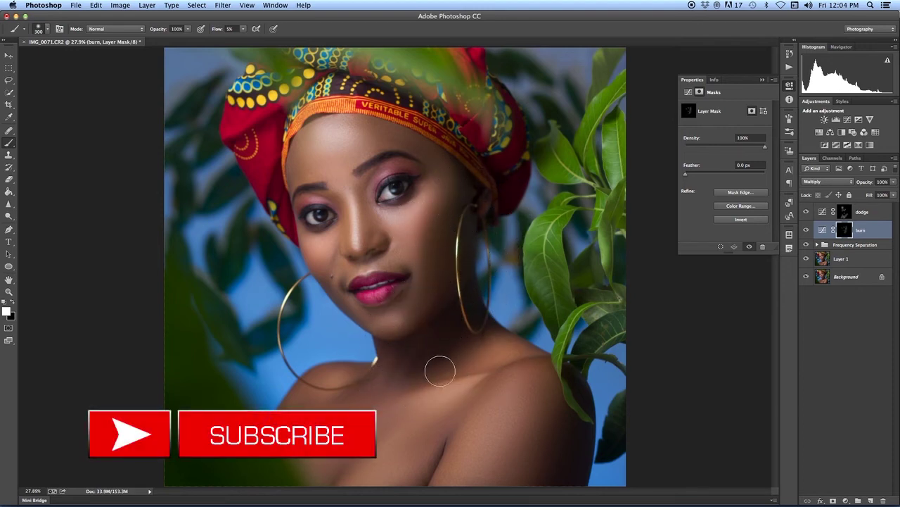
pyautogui.moveTo(399, 358)
pyautogui.mouseDown()
pyautogui.moveTo(409, 362)
pyautogui.moveTo(403, 386)
pyautogui.moveTo(454, 327)
pyautogui.mouseUp()
pyautogui.press(']')
pyautogui.moveTo(433, 442); pyautogui.dragTo(428, 466)
pyautogui.press(']')
pyautogui.press(']')
pyautogui.press(']')
pyautogui.moveTo(345, 398); pyautogui.dragTo(338, 461)
pyautogui.moveTo(562, 387)
pyautogui.mouseDown()
pyautogui.moveTo(541, 475)
pyautogui.moveTo(500, 475)
pyautogui.mouseUp()
# Brighten the shoulder, collarbone and neck on the dodge layer's mask, with a brush of about 500 px
pyautogui.click(844, 214)
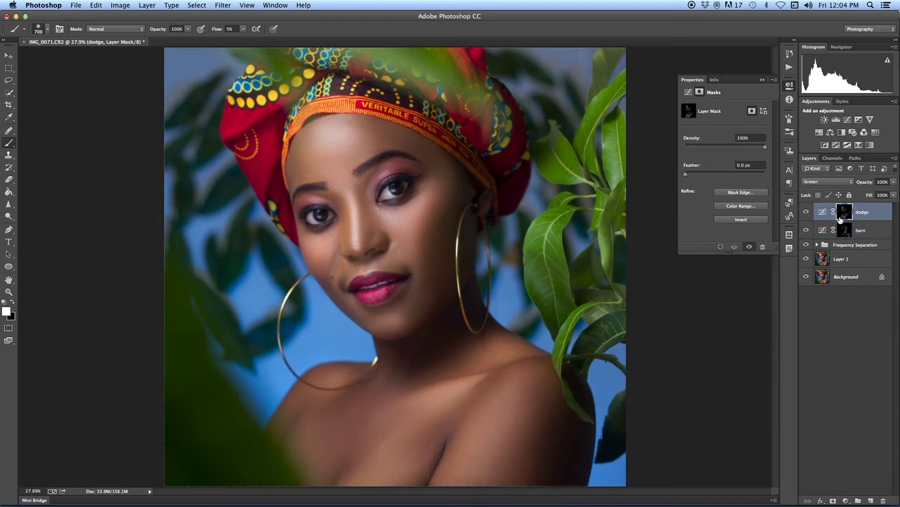
pyautogui.press('[')
pyautogui.press('[')
pyautogui.press('[')
pyautogui.moveTo(521, 393)
pyautogui.mouseDown()
pyautogui.moveTo(464, 488)
pyautogui.moveTo(499, 438)
pyautogui.moveTo(478, 489)
pyautogui.moveTo(540, 397)
pyautogui.mouseUp()
pyautogui.press(']')
pyautogui.press(']')
pyautogui.press(']')
pyautogui.press(']')
pyautogui.press('[')
pyautogui.press('[')
pyautogui.press('[')
pyautogui.moveTo(527, 350)
pyautogui.mouseDown()
pyautogui.moveTo(450, 351)
pyautogui.moveTo(401, 396)
pyautogui.mouseUp()
pyautogui.moveTo(468, 302)
pyautogui.mouseDown()
pyautogui.moveTo(411, 367)
pyautogui.moveTo(423, 368)
pyautogui.moveTo(484, 310)
pyautogui.moveTo(471, 336)
pyautogui.moveTo(474, 306)
pyautogui.moveTo(478, 323)
pyautogui.moveTo(475, 308)
pyautogui.moveTo(413, 361)
pyautogui.mouseUp()
pyautogui.moveTo(483, 346); pyautogui.dragTo(412, 350)
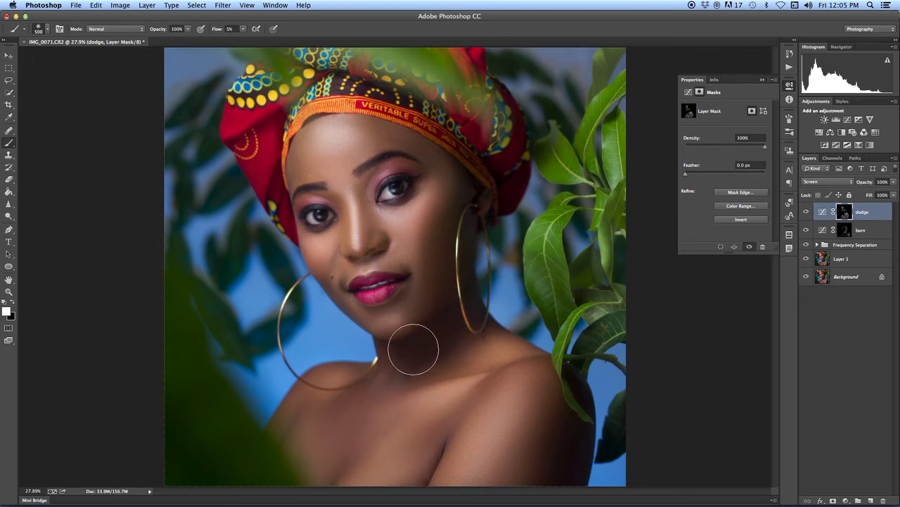
# Brighten the chest and inner upper arm on the dodge mask, with a brush of 500 px and smaller
pyautogui.moveTo(336, 446)
pyautogui.mouseDown()
pyautogui.moveTo(329, 461)
pyautogui.moveTo(380, 411)
pyautogui.moveTo(339, 446)
pyautogui.mouseUp()
pyautogui.moveTo(376, 388)
pyautogui.mouseDown()
pyautogui.moveTo(326, 409)
pyautogui.moveTo(330, 448)
pyautogui.moveTo(374, 421)
pyautogui.moveTo(364, 429)
pyautogui.moveTo(372, 386)
pyautogui.moveTo(329, 409)
pyautogui.moveTo(398, 402)
pyautogui.moveTo(371, 437)
pyautogui.mouseUp()
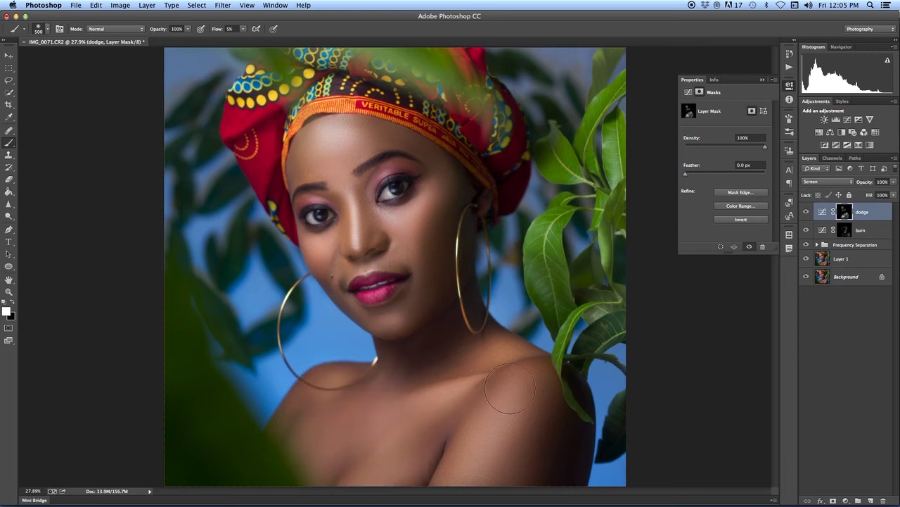
pyautogui.press('[')
pyautogui.press('[')
pyautogui.moveTo(476, 394)
pyautogui.mouseDown()
pyautogui.moveTo(485, 385)
pyautogui.moveTo(406, 479)
pyautogui.mouseUp()
pyautogui.moveTo(328, 425)
pyautogui.mouseDown()
pyautogui.moveTo(316, 394)
pyautogui.moveTo(297, 401)
pyautogui.moveTo(328, 386)
pyautogui.moveTo(312, 385)
pyautogui.moveTo(288, 414)
pyautogui.mouseUp()
pyautogui.press(']')
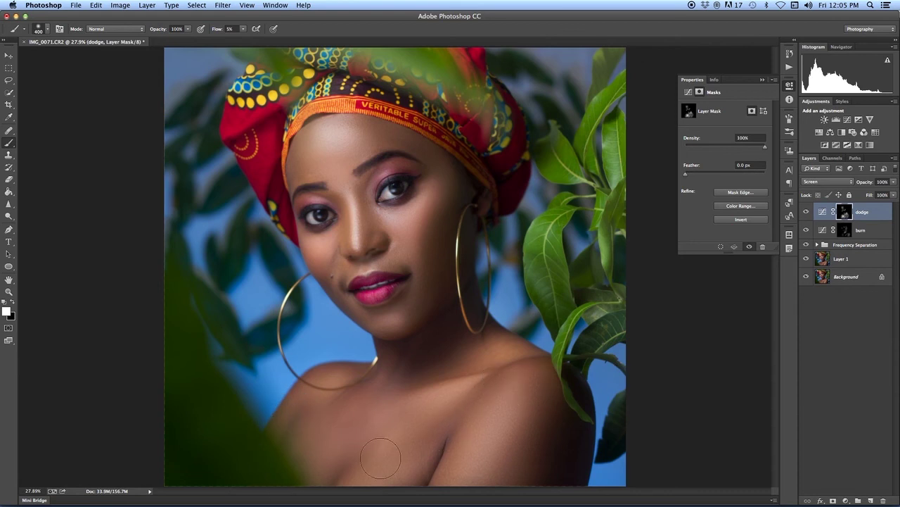
pyautogui.moveTo(329, 471); pyautogui.dragTo(336, 480)
# Darken both sides of the nose bridge and the inner brow on the burn layer's mask, with a brush of about 250 px
pyautogui.click(845, 232)
pyautogui.press('[')
pyautogui.moveTo(362, 196); pyautogui.dragTo(363, 239)
pyautogui.press(']')
pyautogui.moveTo(369, 185)
pyautogui.mouseDown()
pyautogui.moveTo(361, 253)
pyautogui.moveTo(384, 229)
pyautogui.mouseUp()
pyautogui.moveTo(343, 200); pyautogui.dragTo(347, 244)
pyautogui.click(333, 194)
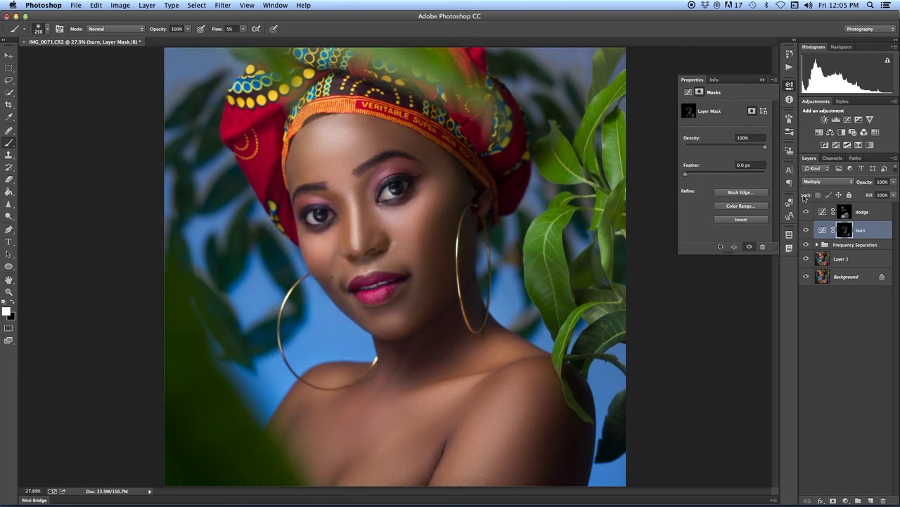
# Group the dodge and burn layers together in a new layer group
pyautogui.click(861, 212)
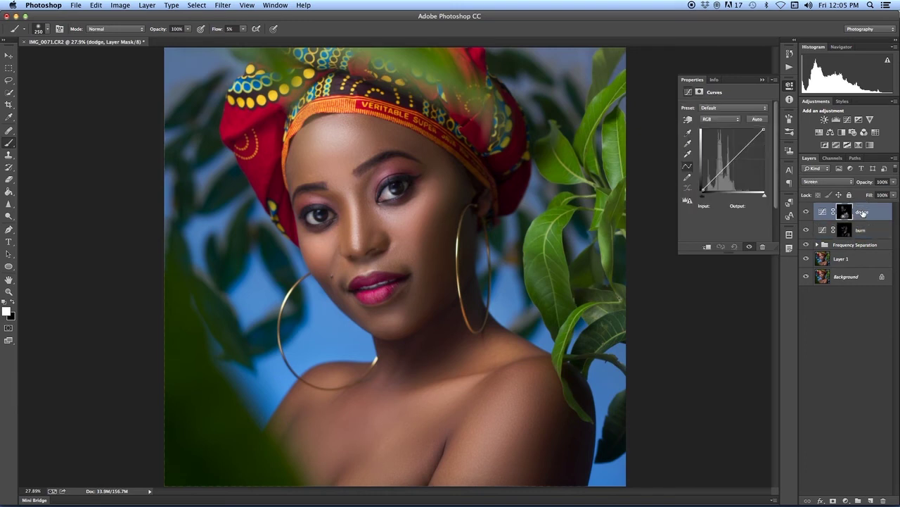
pyautogui.keyDown('shift'); pyautogui.click(874, 229); pyautogui.keyUp('shift')
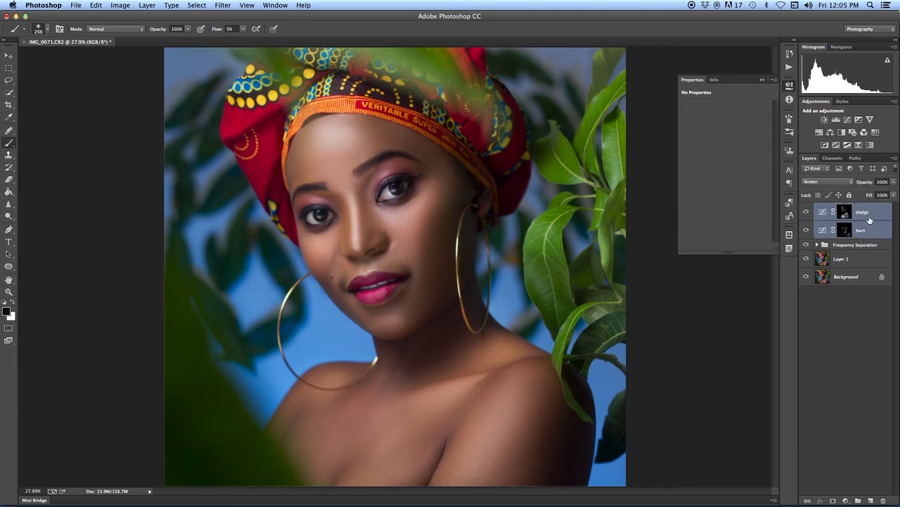
pyautogui.moveTo(874, 228)
pyautogui.mouseDown()
pyautogui.moveTo(828, 495)
pyautogui.moveTo(872, 499)
pyautogui.mouseUp()
pyautogui.press('super+z')
pyautogui.moveTo(875, 216)
pyautogui.mouseDown()
pyautogui.moveTo(870, 487)
pyautogui.moveTo(859, 500)
pyautogui.mouseUp()
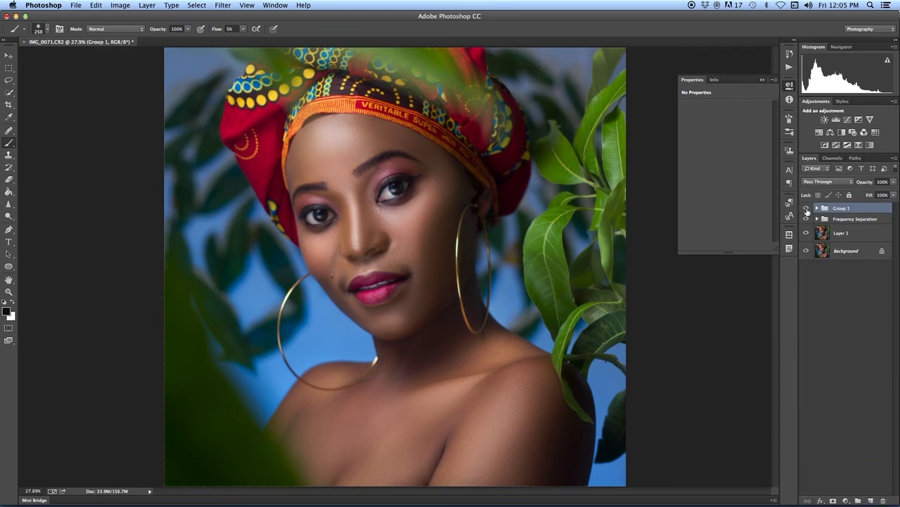
# Compare the portrait with the dodge and burn group hidden and shown
pyautogui.click(807, 208)
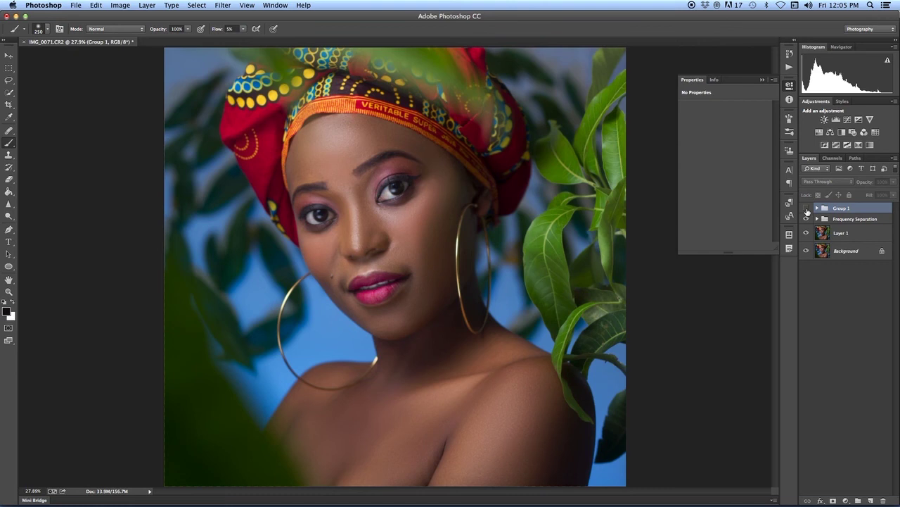
pyautogui.click(806, 208)
pyautogui.click(807, 208)
pyautogui.click(807, 209)
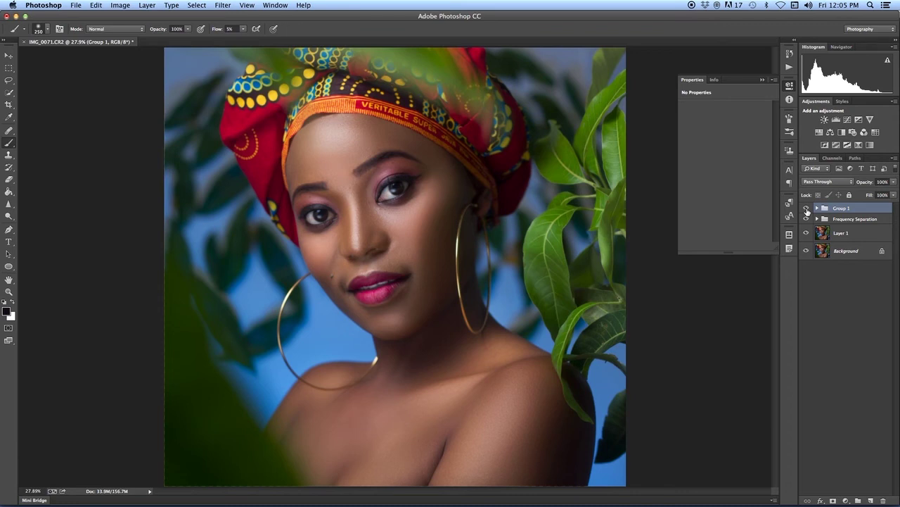
pyautogui.click(806, 210)
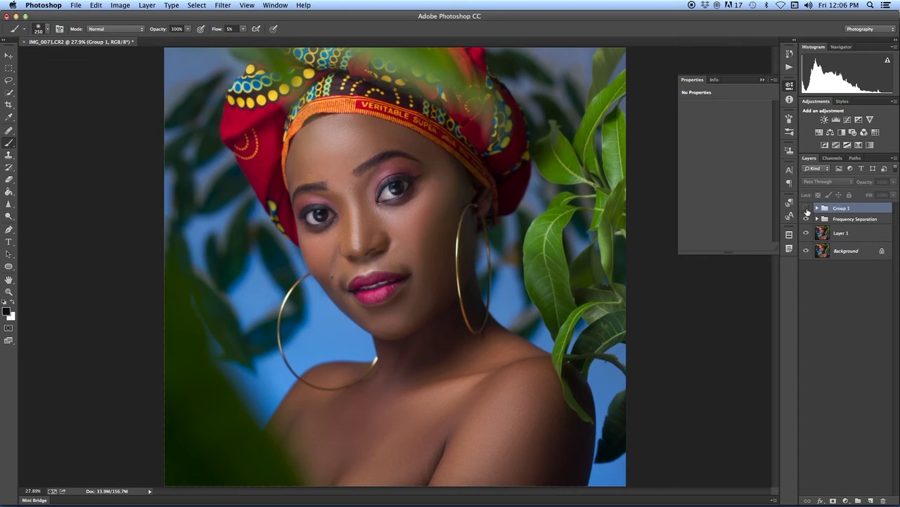
pyautogui.click(806, 208)
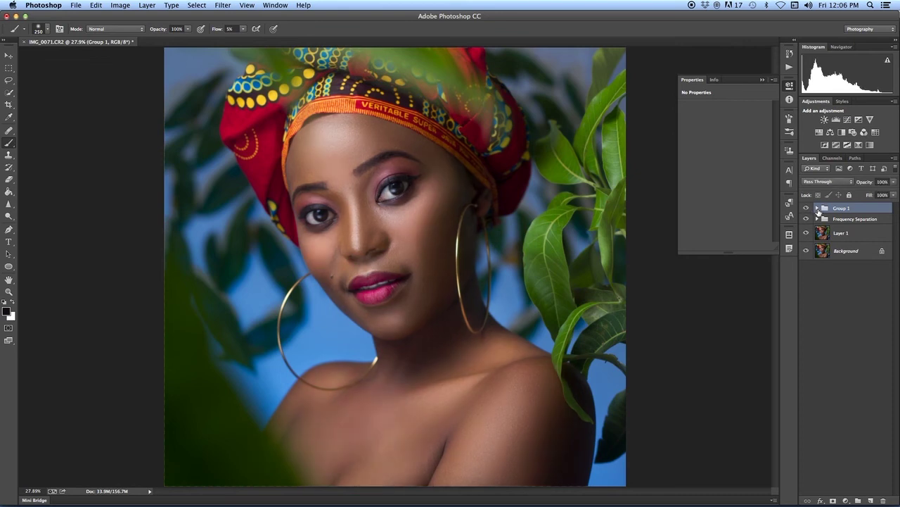
# Target the dodge layer's mask inside the expanded group and set the Brush tool's flow to 11%
pyautogui.click(817, 208)
pyautogui.click(852, 224)
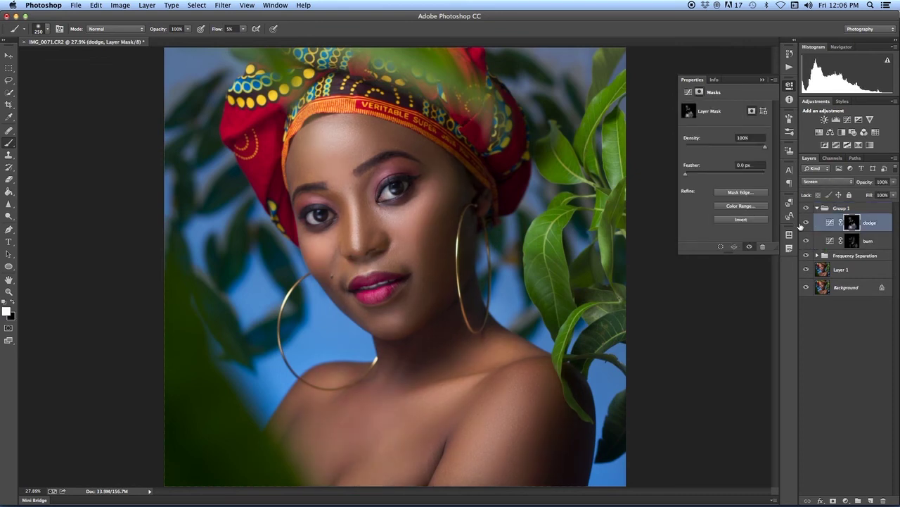
pyautogui.click(8, 291)
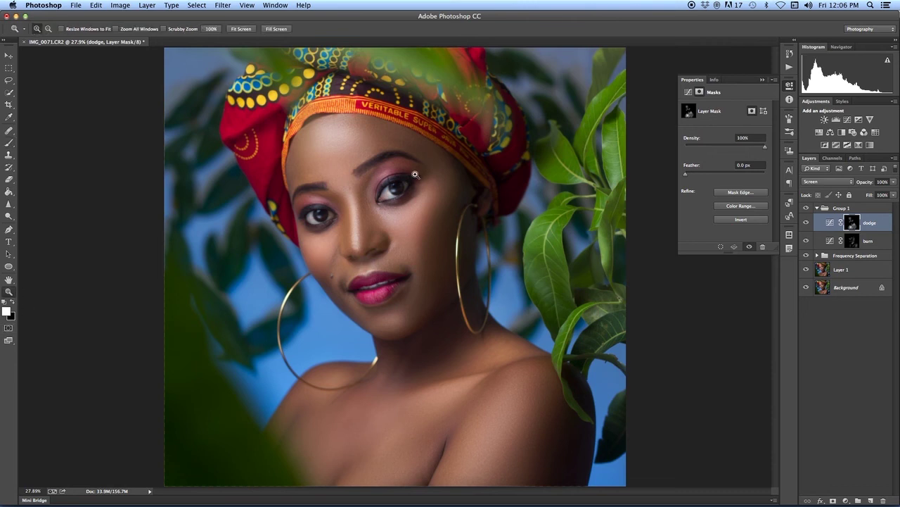
pyautogui.click(375, 184)
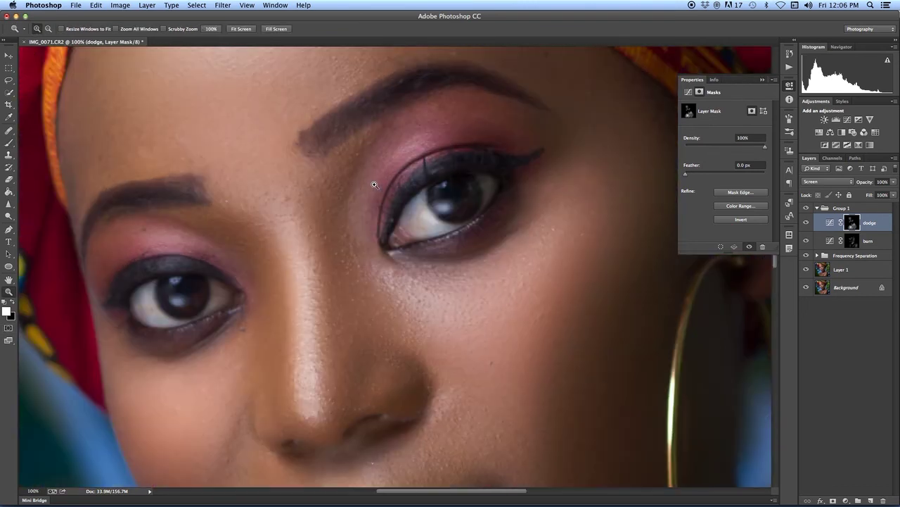
pyautogui.click(9, 142)
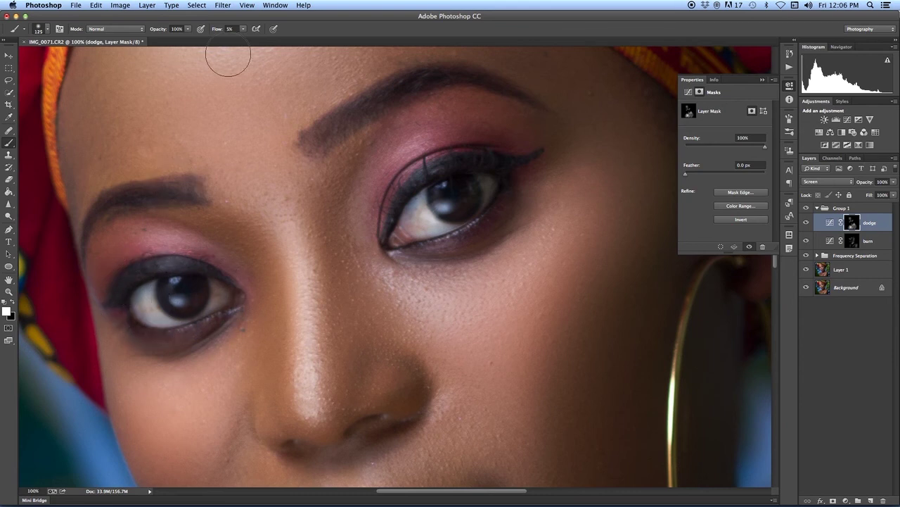
pyautogui.click(242, 29)
pyautogui.moveTo(246, 38); pyautogui.dragTo(249, 38)
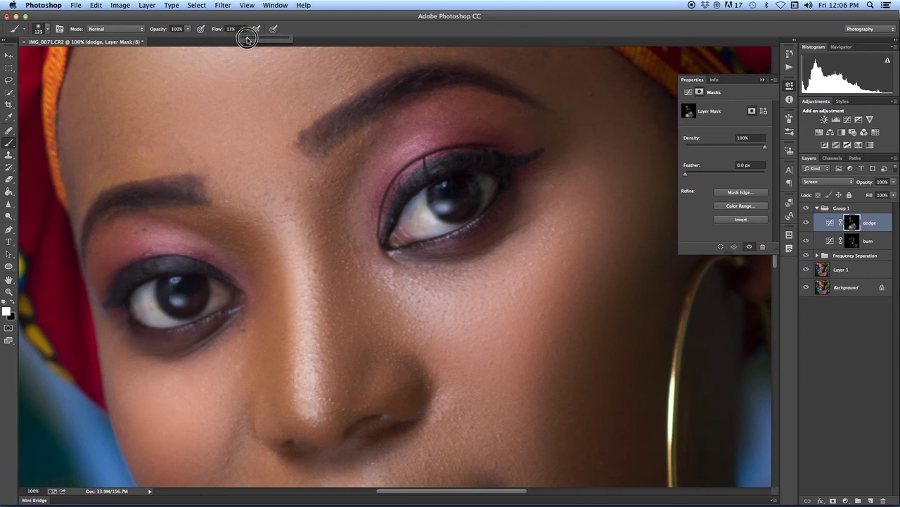
# Brighten the whites of both eyes on the dodge layer's mask, using a brush sized to fit inside the eyes
pyautogui.press('[')
pyautogui.moveTo(145, 297); pyautogui.dragTo(160, 320)
pyautogui.press('[')
pyautogui.moveTo(221, 294); pyautogui.dragTo(219, 306)
pyautogui.moveTo(418, 214)
pyautogui.mouseDown()
pyautogui.moveTo(420, 202)
pyautogui.moveTo(442, 226)
pyautogui.mouseUp()
pyautogui.moveTo(488, 181); pyautogui.dragTo(488, 188)
pyautogui.moveTo(157, 300)
pyautogui.mouseDown()
pyautogui.moveTo(195, 301)
pyautogui.moveTo(186, 300)
pyautogui.mouseUp()
# Brighten the irises and catchlights of both eyes on the dodge layer's mask with a brush of about 50 px
pyautogui.press('[')
pyautogui.press('[')
pyautogui.press('[')
pyautogui.press('[')
pyautogui.moveTo(189, 304)
pyautogui.mouseDown()
pyautogui.moveTo(190, 298)
pyautogui.moveTo(179, 280)
pyautogui.mouseUp()
pyautogui.moveTo(447, 185)
pyautogui.mouseDown()
pyautogui.moveTo(462, 210)
pyautogui.moveTo(452, 206)
pyautogui.moveTo(476, 190)
pyautogui.moveTo(458, 208)
pyautogui.moveTo(444, 205)
pyautogui.moveTo(486, 194)
pyautogui.mouseUp()
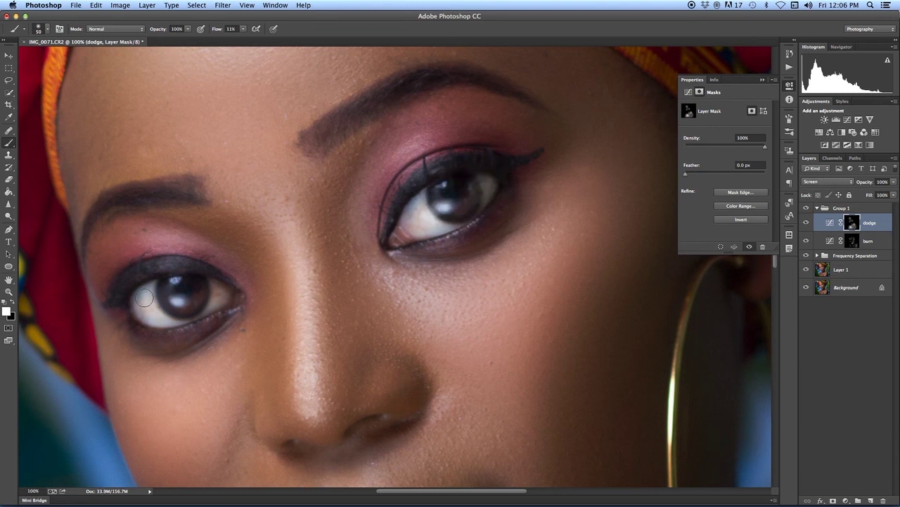
pyautogui.moveTo(181, 279)
pyautogui.mouseDown()
pyautogui.moveTo(156, 298)
pyautogui.moveTo(230, 290)
pyautogui.mouseUp()
pyautogui.moveTo(468, 204); pyautogui.dragTo(469, 201)
# Darken the pupils and irises of both eyes on the burn layer's mask with a brush of about 60 px
pyautogui.click(853, 241)
pyautogui.press('[')
pyautogui.press('[')
pyautogui.press('[')
pyautogui.press('[')
pyautogui.press('[')
pyautogui.moveTo(479, 183)
pyautogui.mouseDown()
pyautogui.moveTo(468, 218)
pyautogui.moveTo(430, 190)
pyautogui.moveTo(469, 218)
pyautogui.mouseUp()
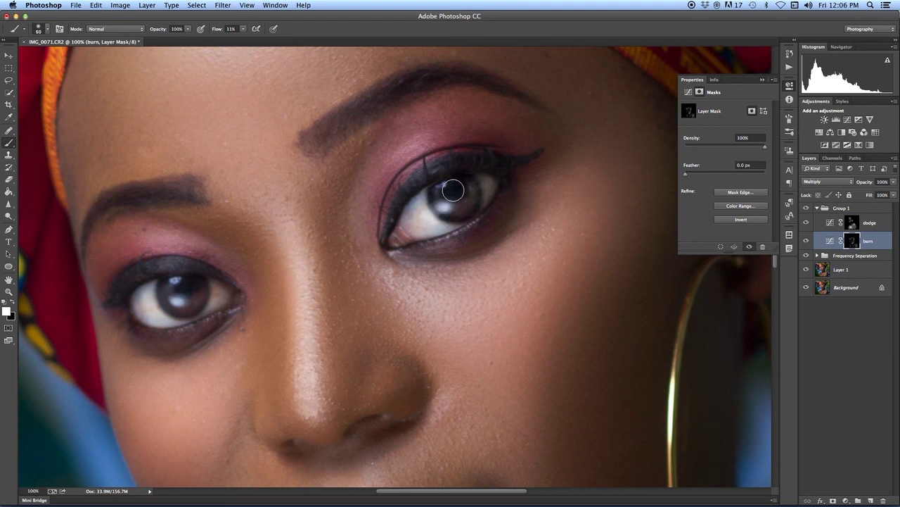
pyautogui.press(']')
pyautogui.press(']')
pyautogui.moveTo(182, 288)
pyautogui.mouseDown()
pyautogui.moveTo(162, 281)
pyautogui.moveTo(164, 307)
pyautogui.moveTo(192, 312)
pyautogui.mouseUp()
# Deepen the iris edge and pupil of the portrait's left-hand eye on the burn mask, using small brushes up to about 50 px
pyautogui.press('[')
pyautogui.press('[')
pyautogui.press('[')
pyautogui.press('[')
pyautogui.press('[')
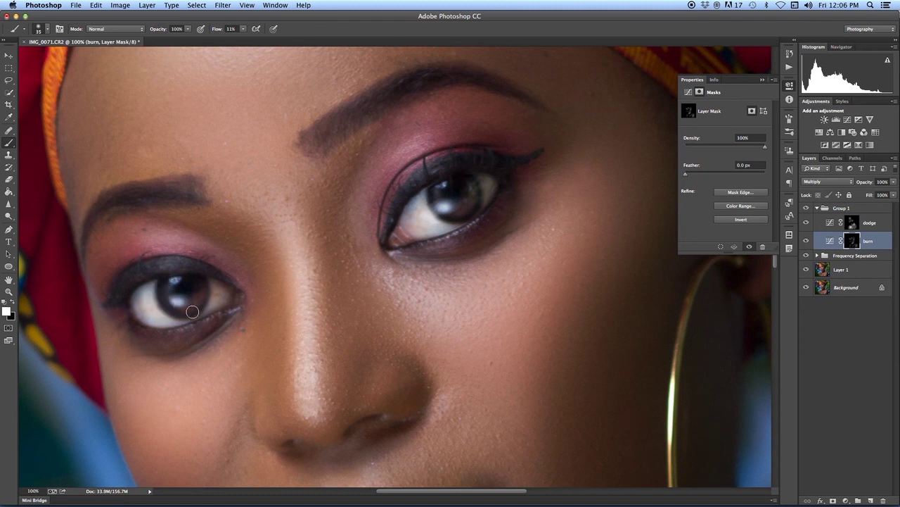
pyautogui.press('[')
pyautogui.moveTo(207, 280)
pyautogui.mouseDown()
pyautogui.moveTo(187, 313)
pyautogui.moveTo(163, 286)
pyautogui.moveTo(204, 312)
pyautogui.mouseUp()
pyautogui.press(']')
pyautogui.press(']')
pyautogui.click(178, 289)
pyautogui.press(']')
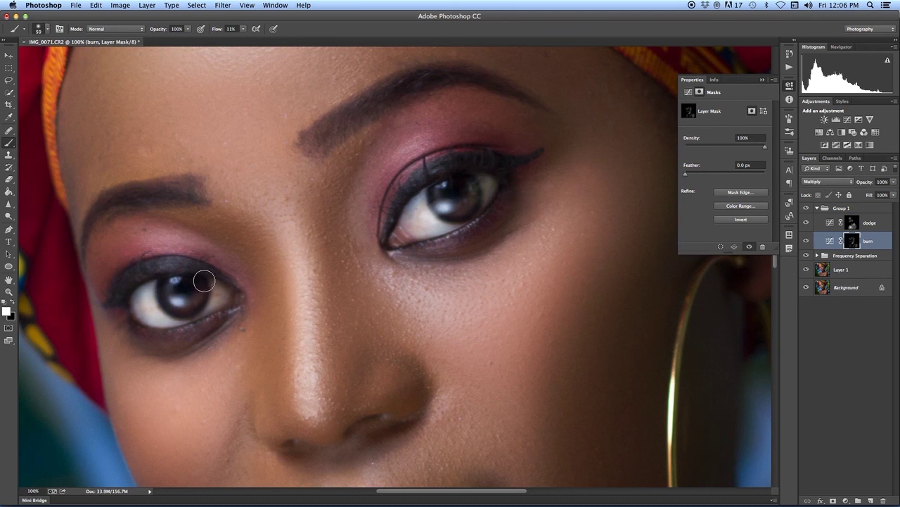
# Target the dodge layer's mask and compare the whole portrait with the dodge and burn group hidden and shown
pyautogui.click(853, 223)
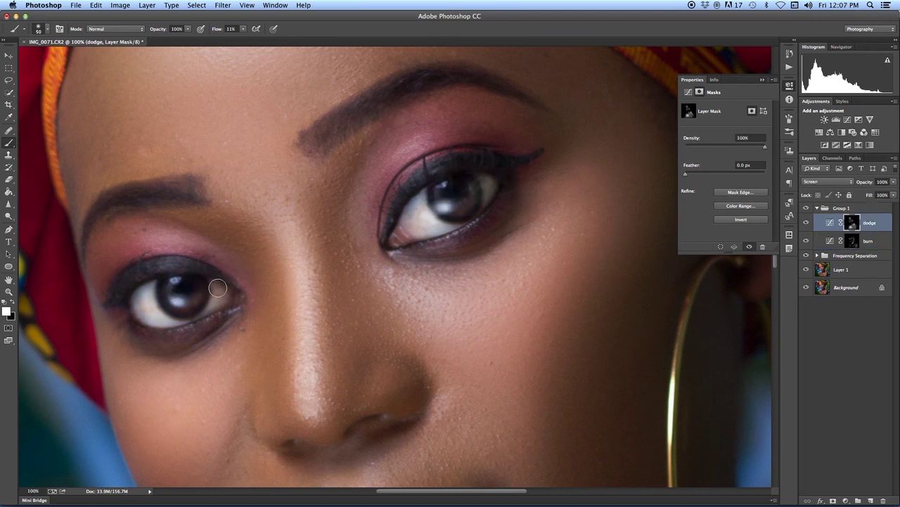
pyautogui.click(9, 292)
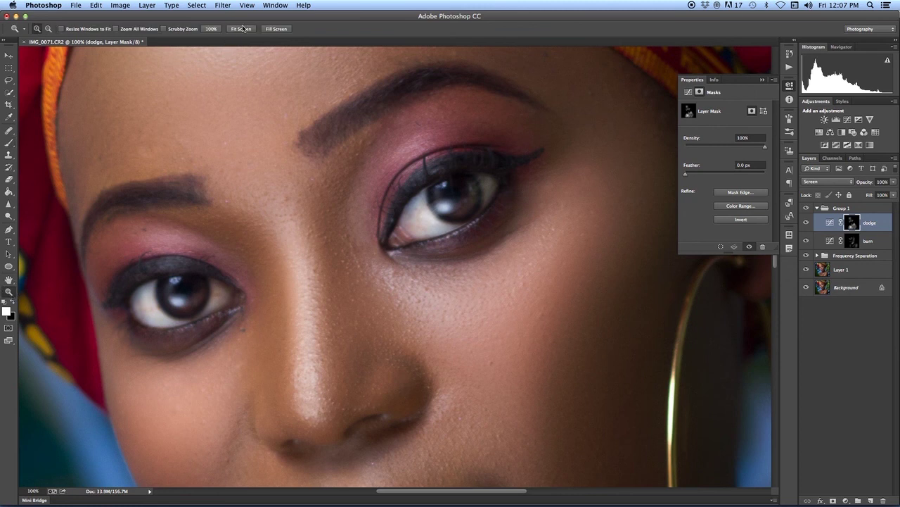
pyautogui.click(242, 29)
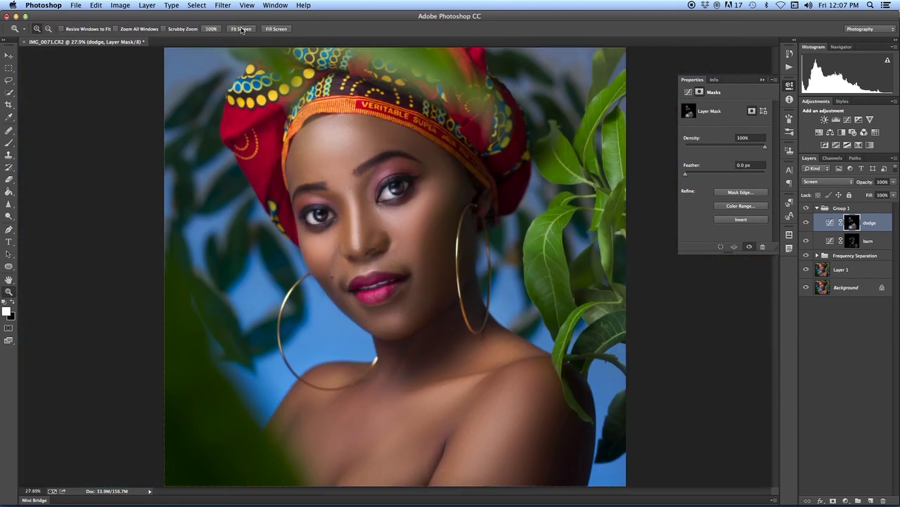
pyautogui.click(806, 209)
pyautogui.click(806, 209)
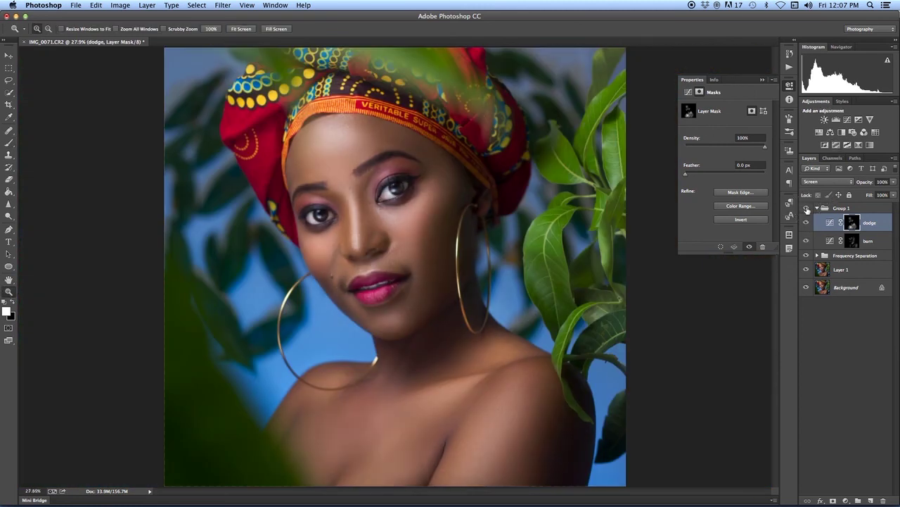